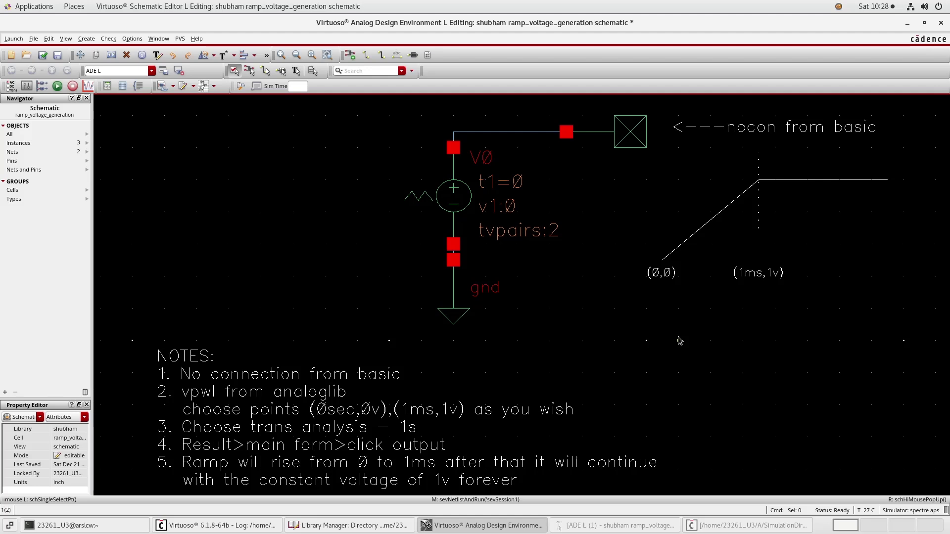
Inspect the V0 vpwl source, the ground symbol and the noConn terminal, then clear the selection.
left_click(469, 208)
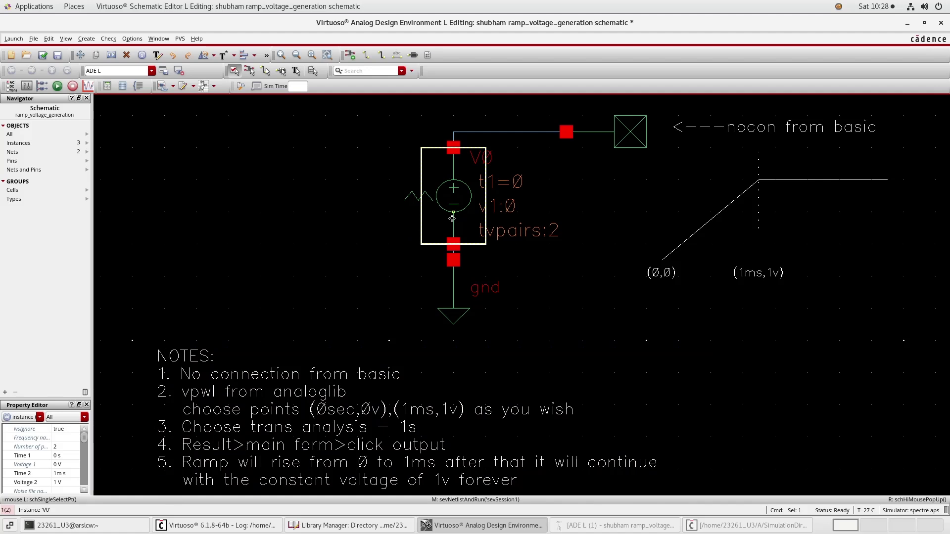
left_click(451, 311)
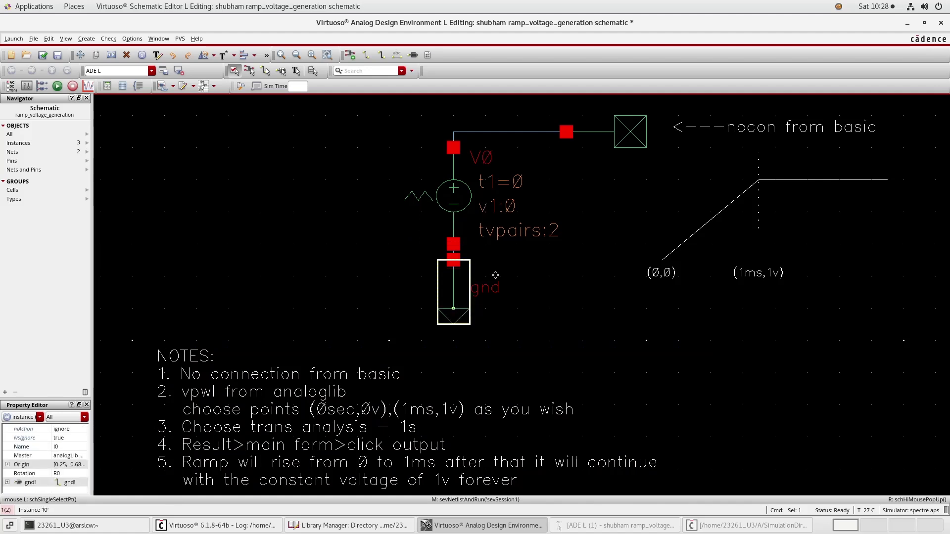
left_click(626, 136)
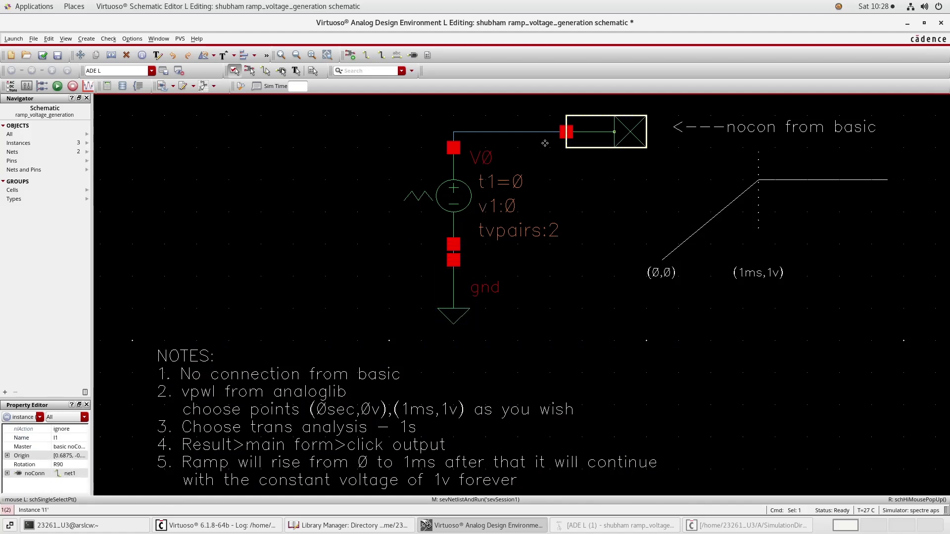
left_click(386, 161)
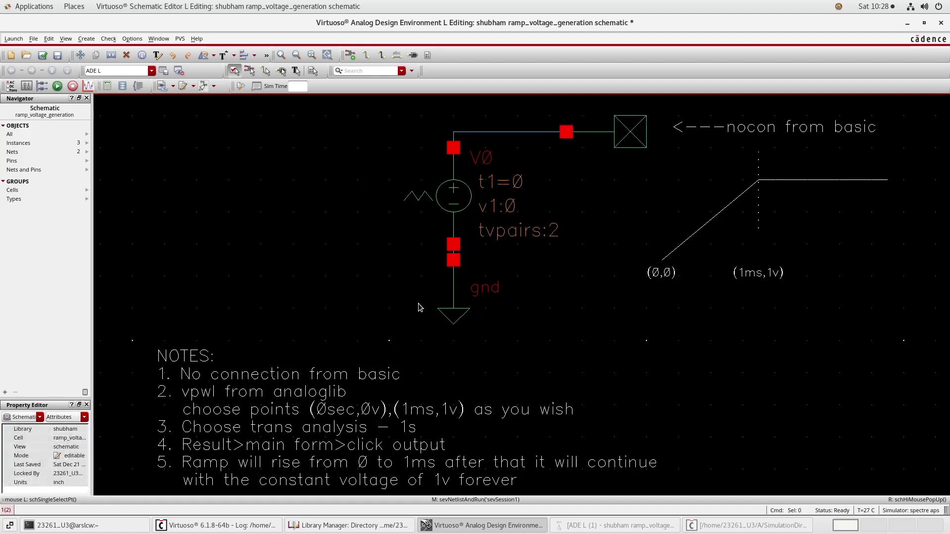
left_click(626, 136)
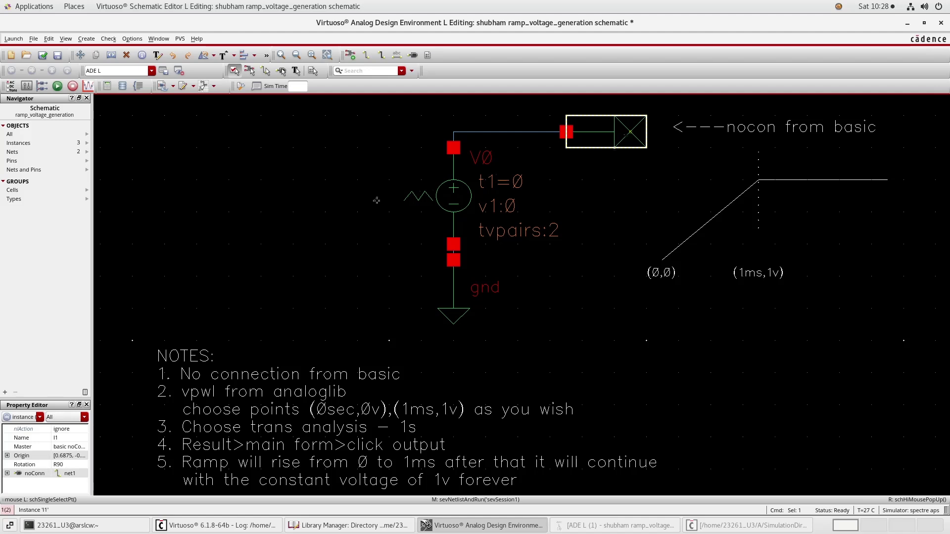
left_click(354, 207)
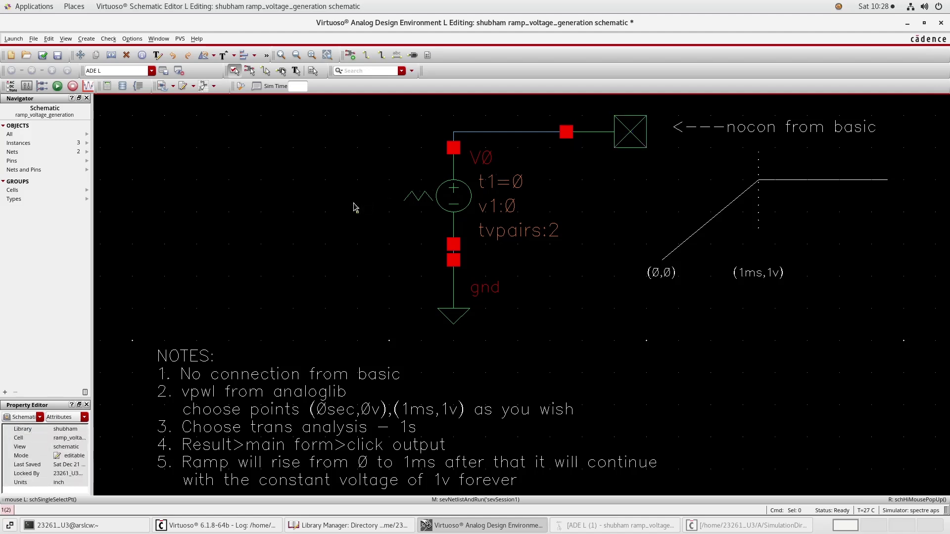
Start Add Instance with library analogLib and cell vpwl.
key("i")
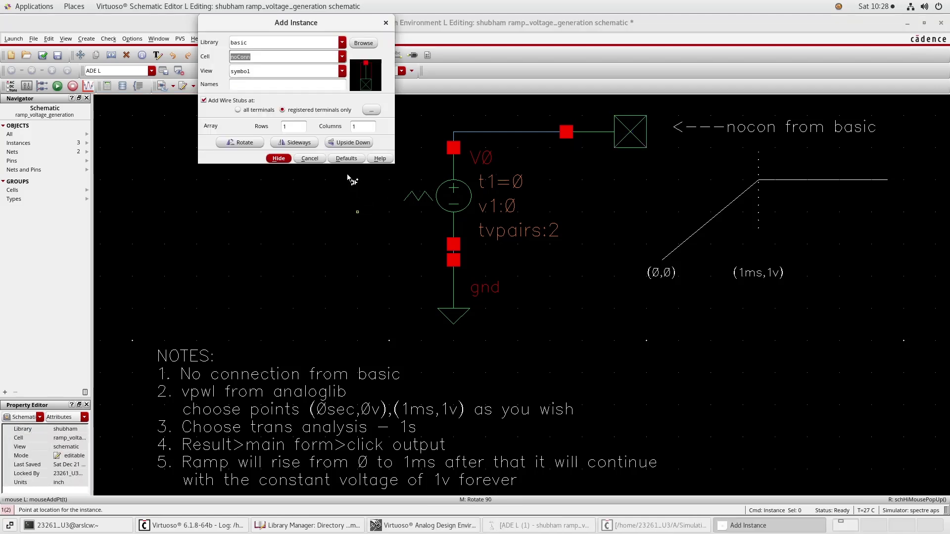
left_click(281, 43)
left_click(255, 57)
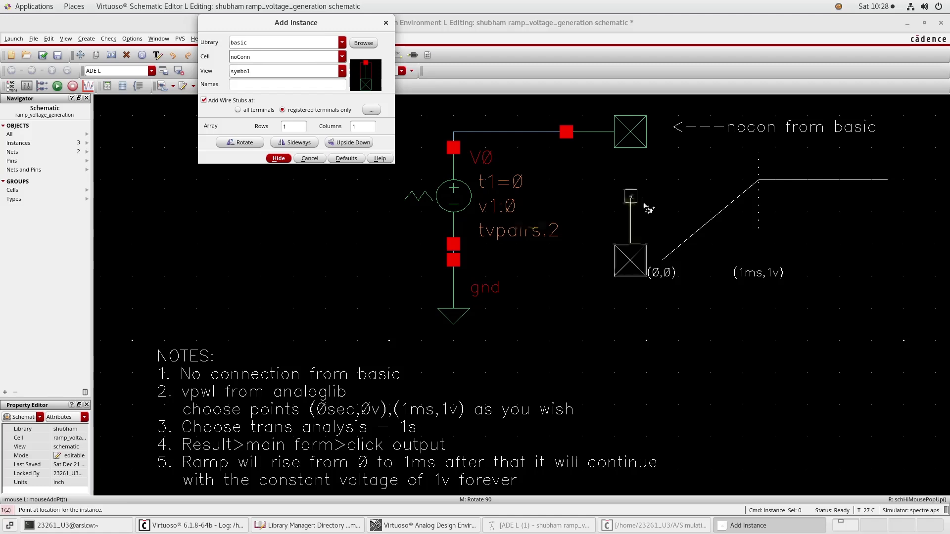
left_click(343, 44)
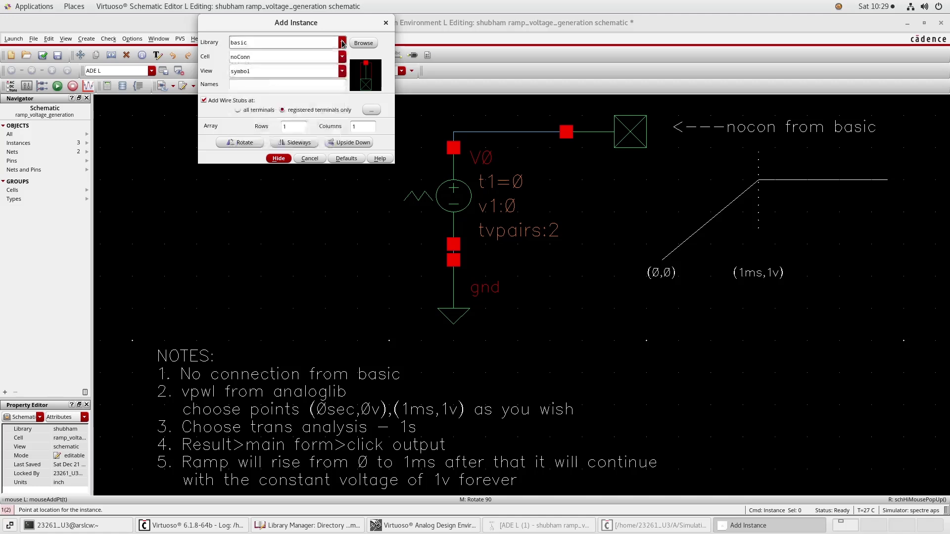
left_click(342, 43)
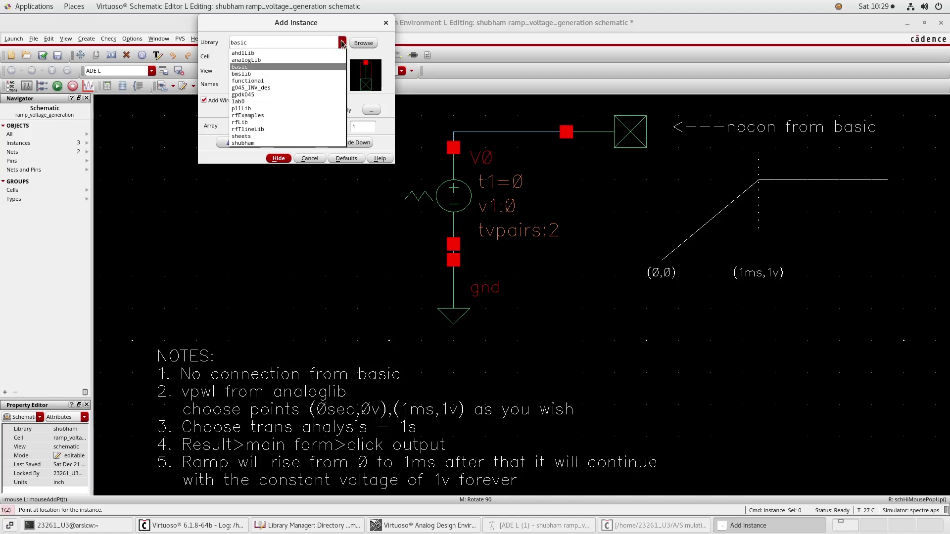
left_click(343, 43)
left_click(343, 43)
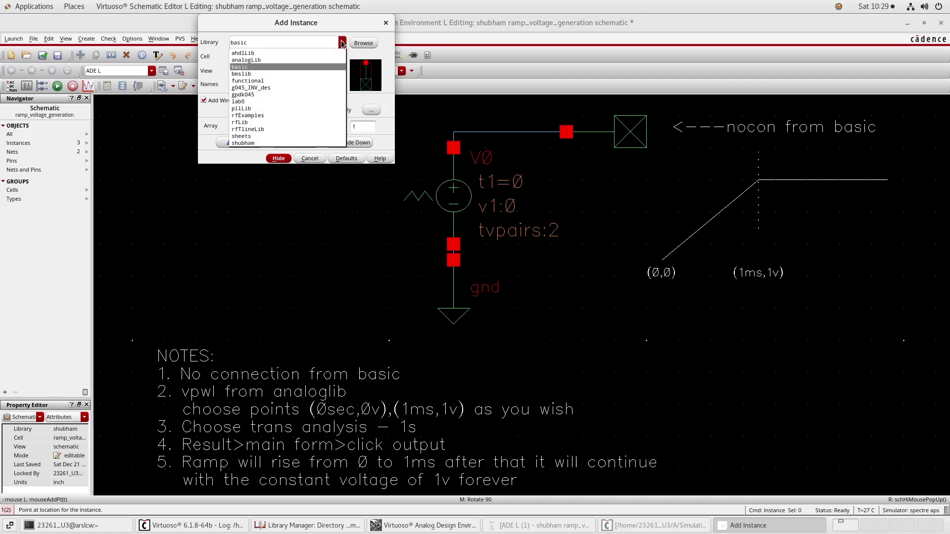
left_click(313, 60)
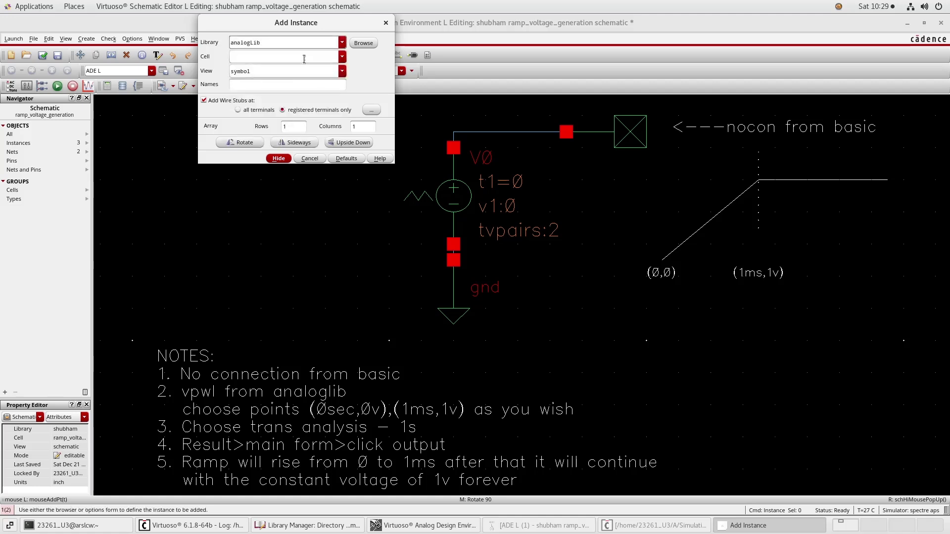
left_click(304, 59)
type("vp")
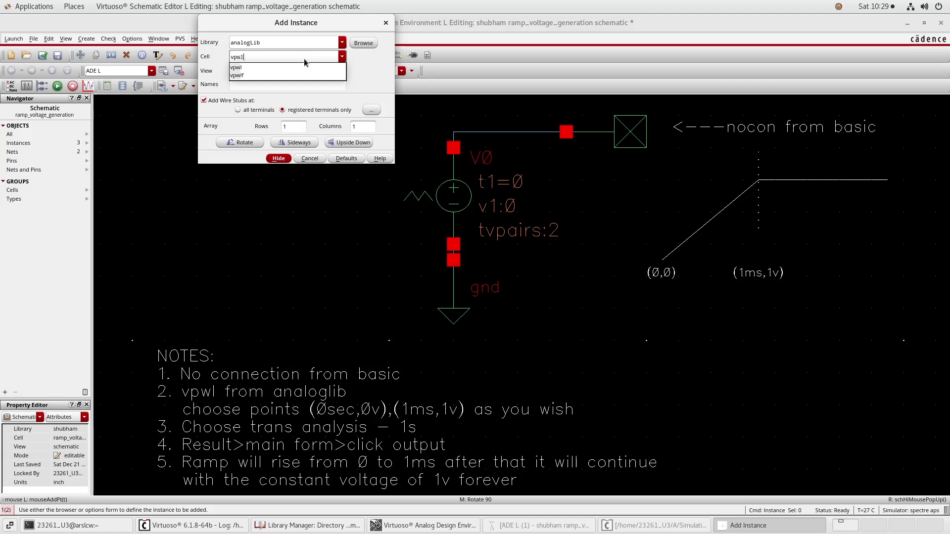
type("wl")
left_click(279, 68)
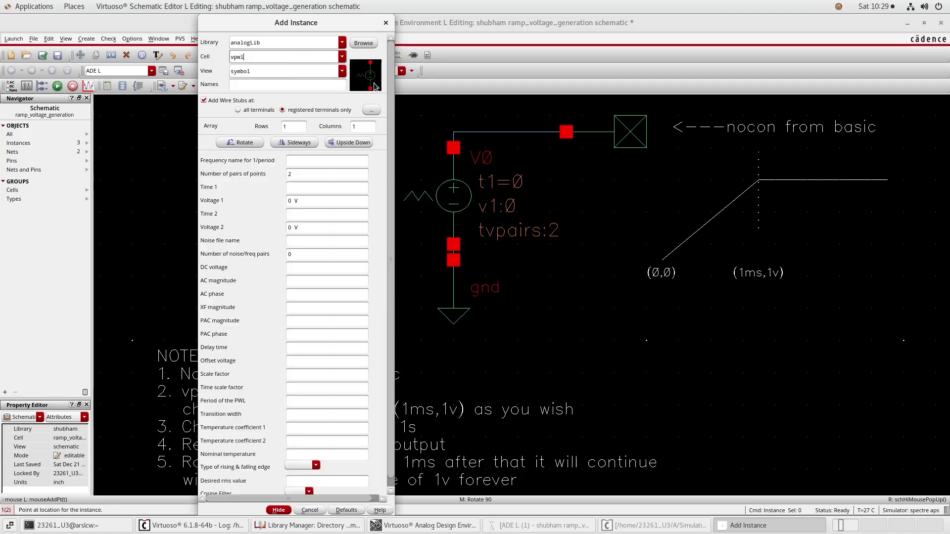
Replace the cell with gnd, passing over gnda, and close the form to place it.
double_click(306, 57)
key("BackSpace")
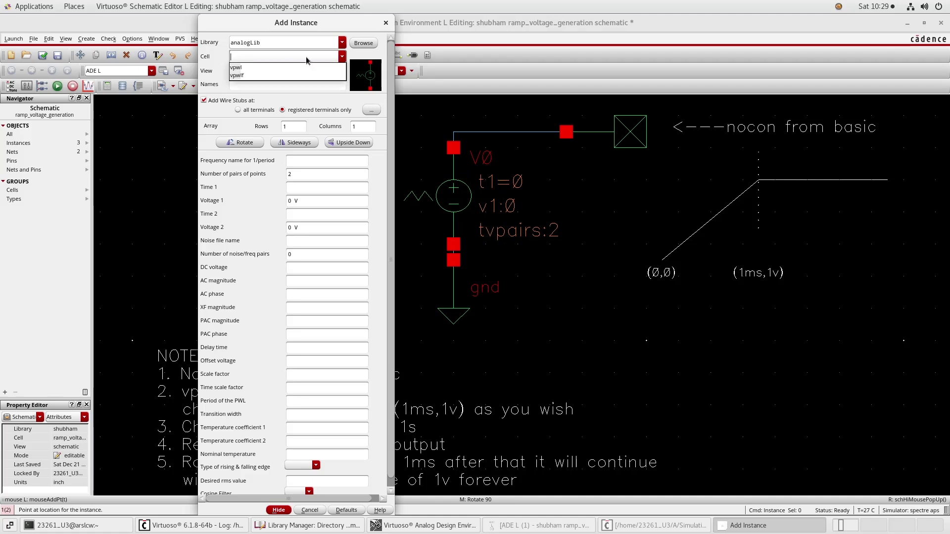
type("gnda")
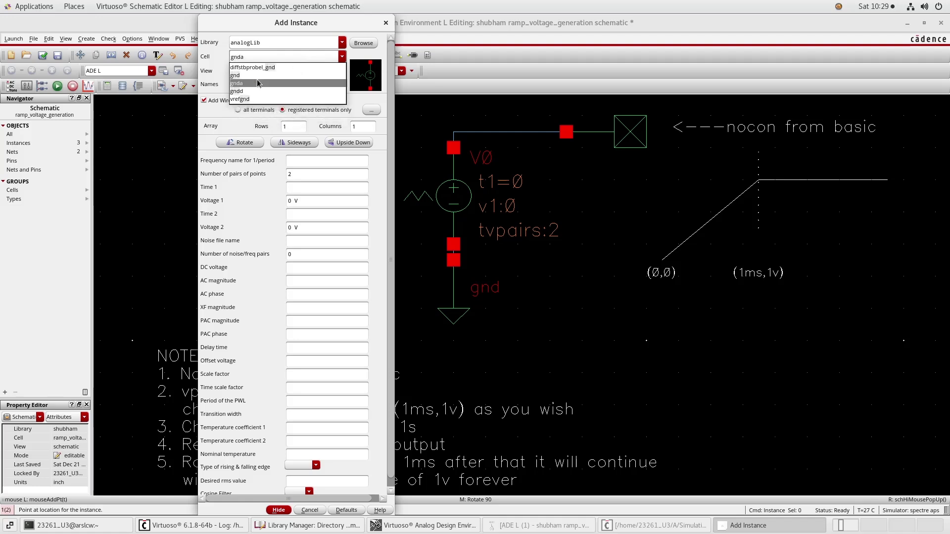
left_click(257, 83)
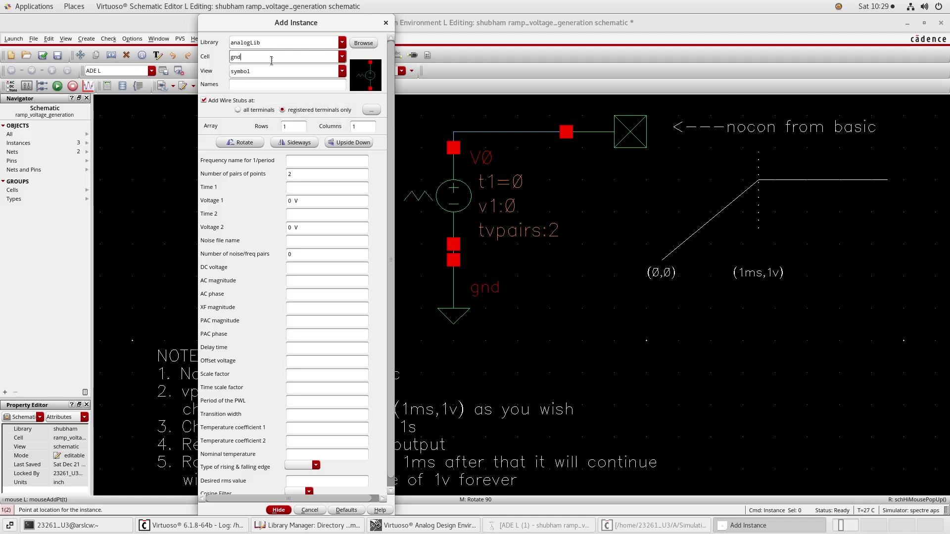
left_click(232, 75)
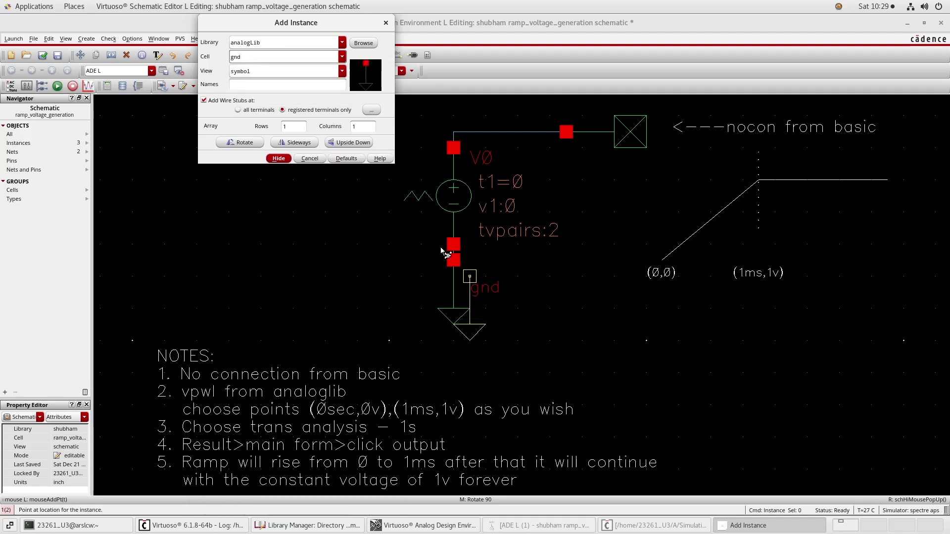
left_click(386, 24)
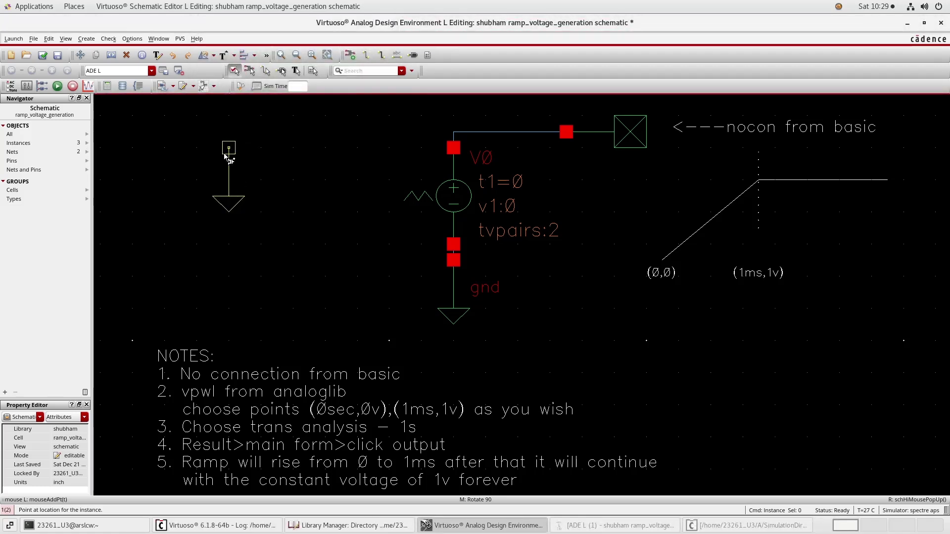
Cancel ground placement and review V0's vpwl points: 0 s/0 V and 1m s/1 V.
key("Escape")
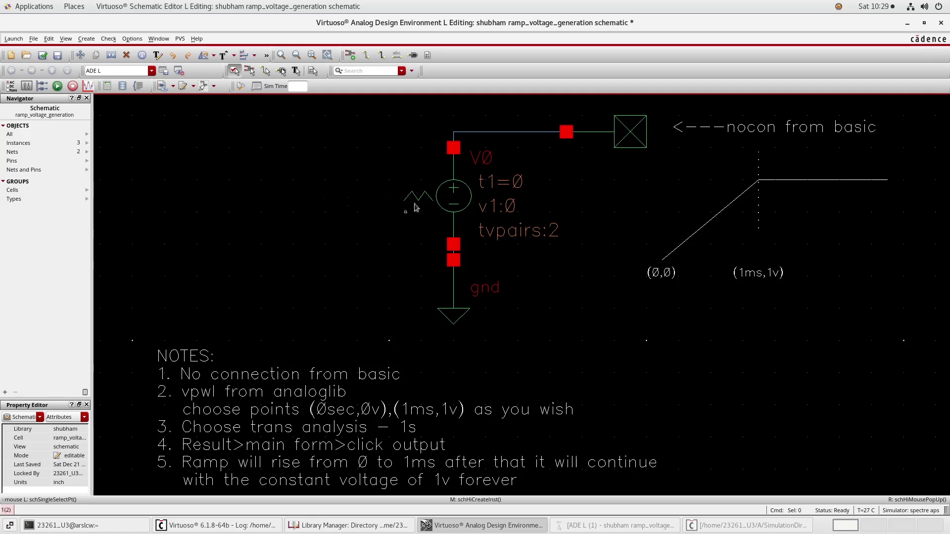
left_click(447, 201)
key("q")
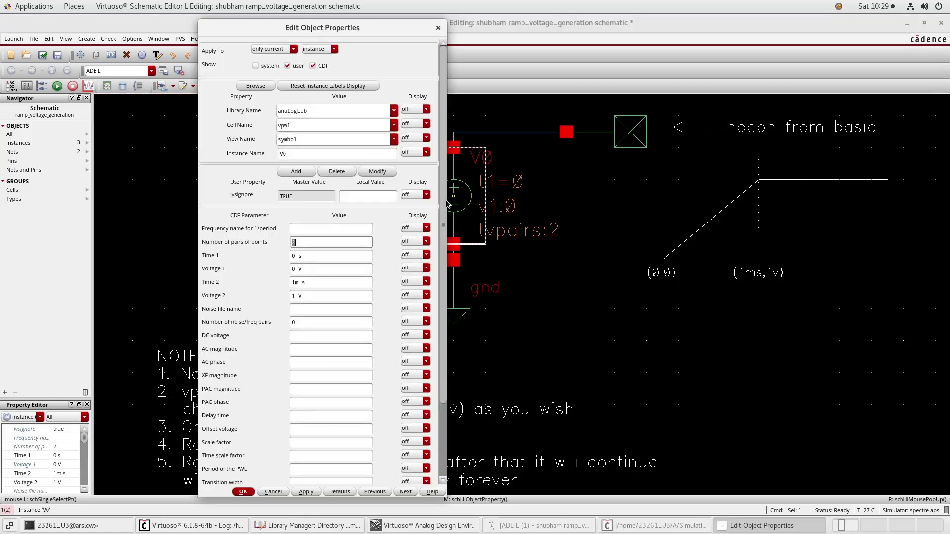
left_click(310, 256)
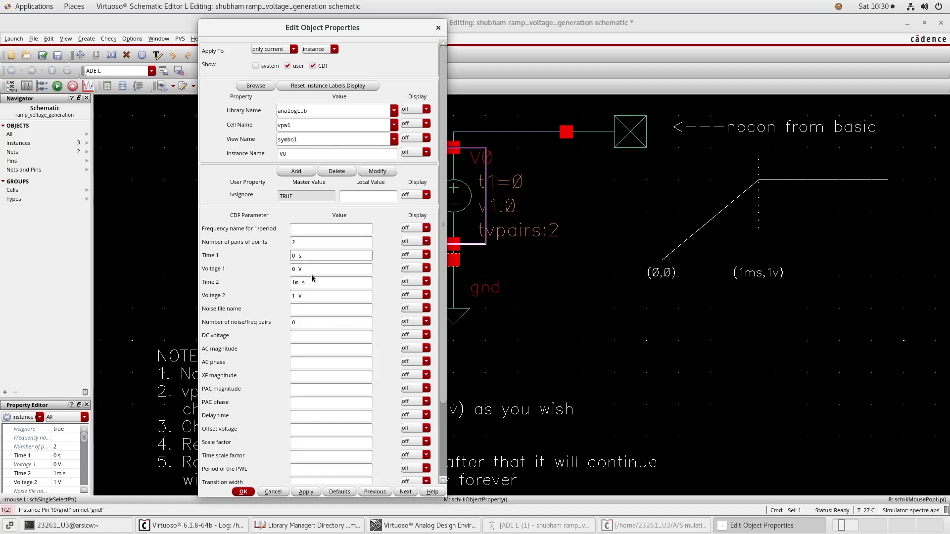
left_click(312, 269)
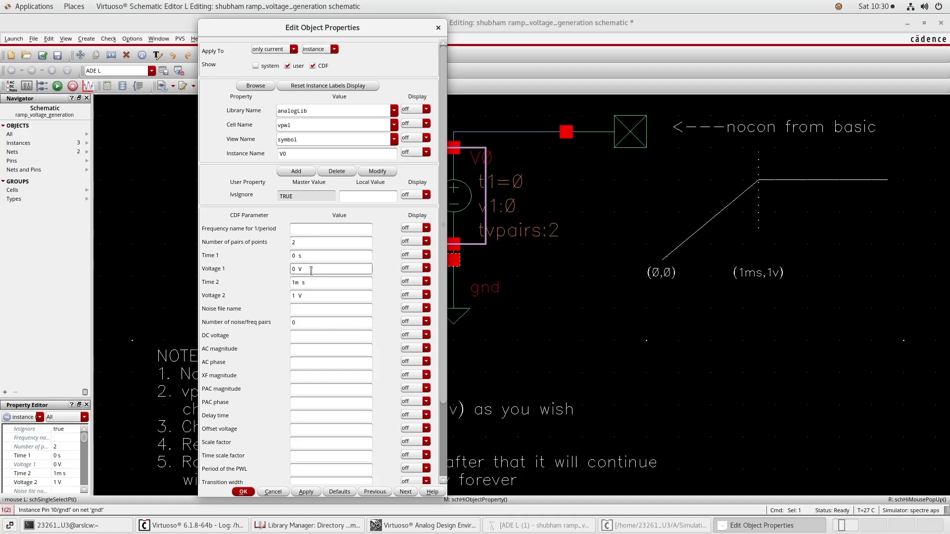
left_click(315, 285)
left_click(307, 300)
Close V0's properties with OK and bring the ADE L window back.
left_click(243, 492)
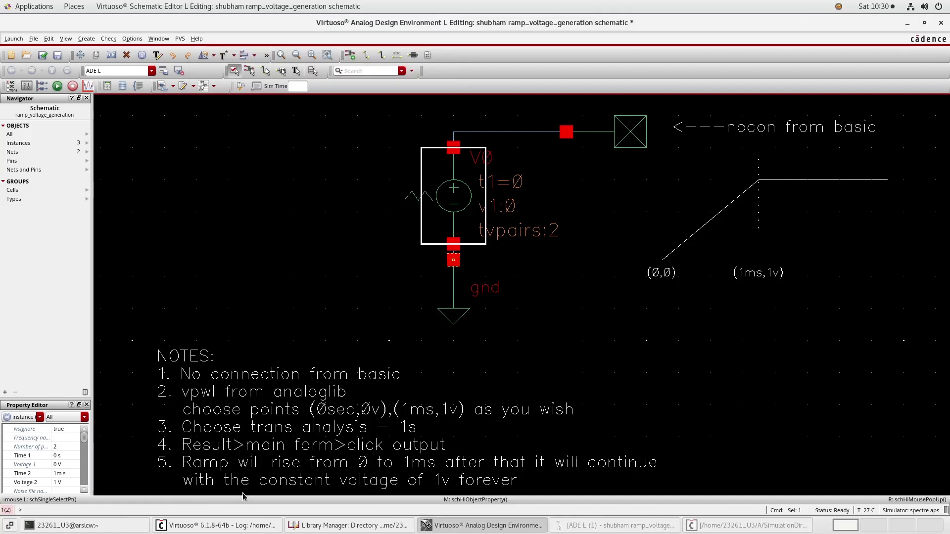
left_click(15, 43)
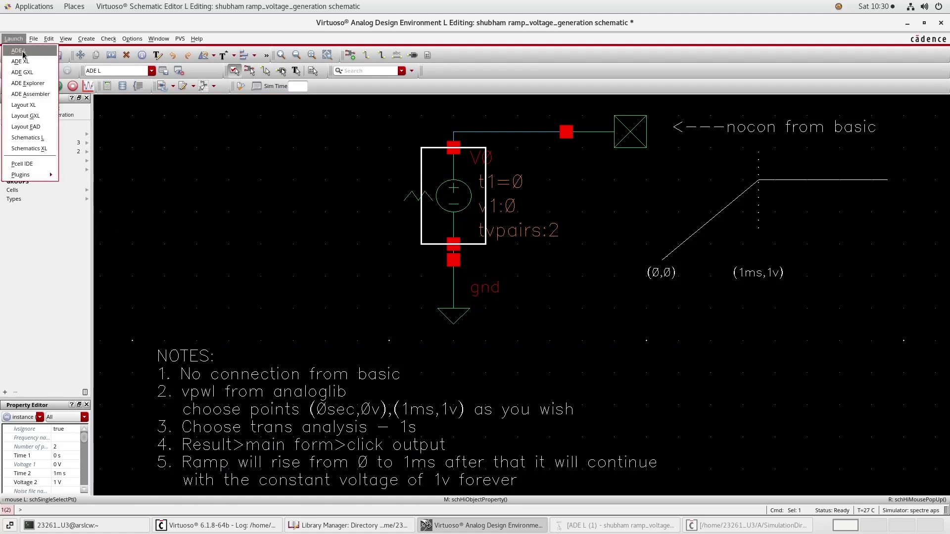
left_click(211, 158)
left_click(485, 366)
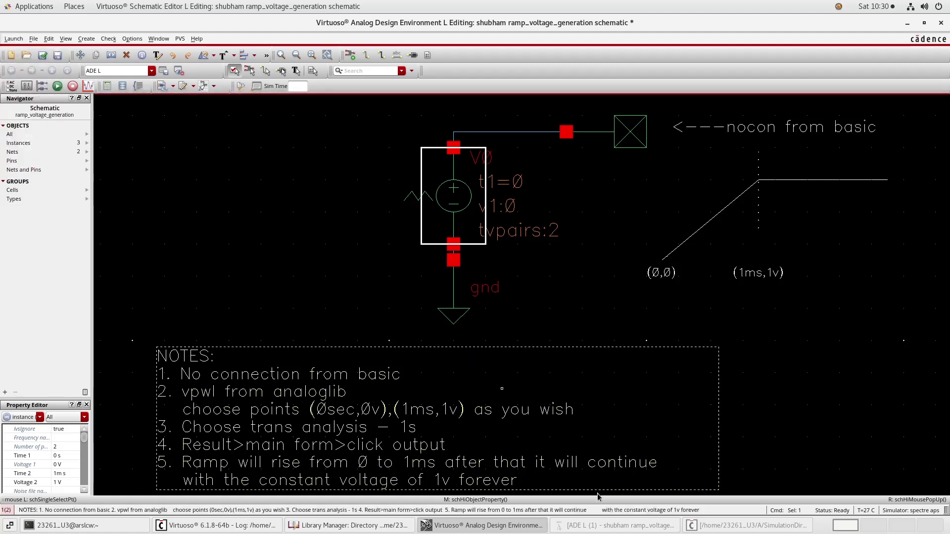
left_click(612, 529)
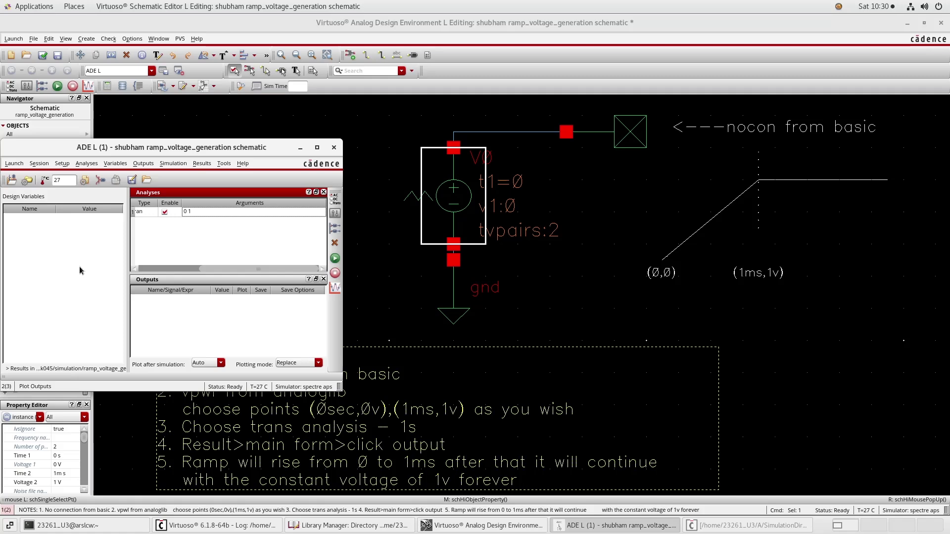
Confirm a 1 s transient analysis and netlist and run the simulation.
left_click(83, 166)
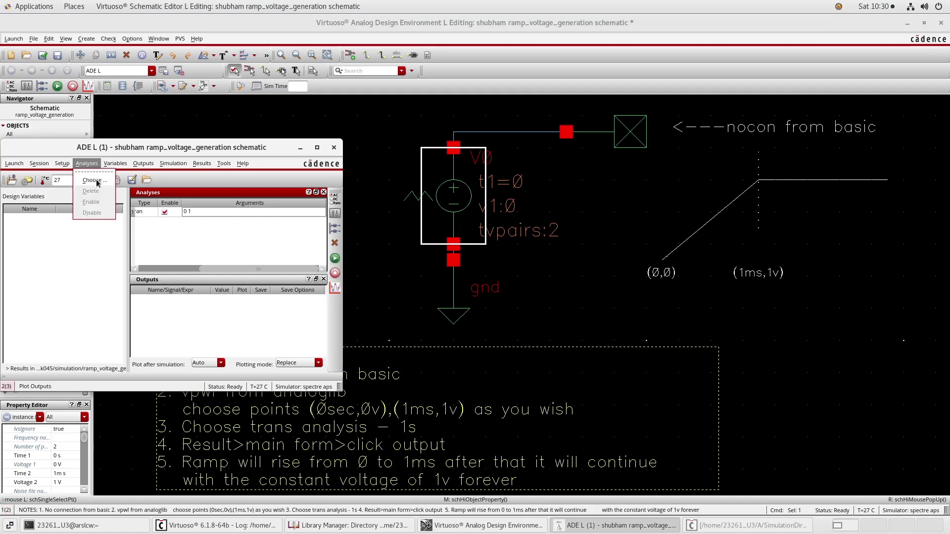
left_click(98, 182)
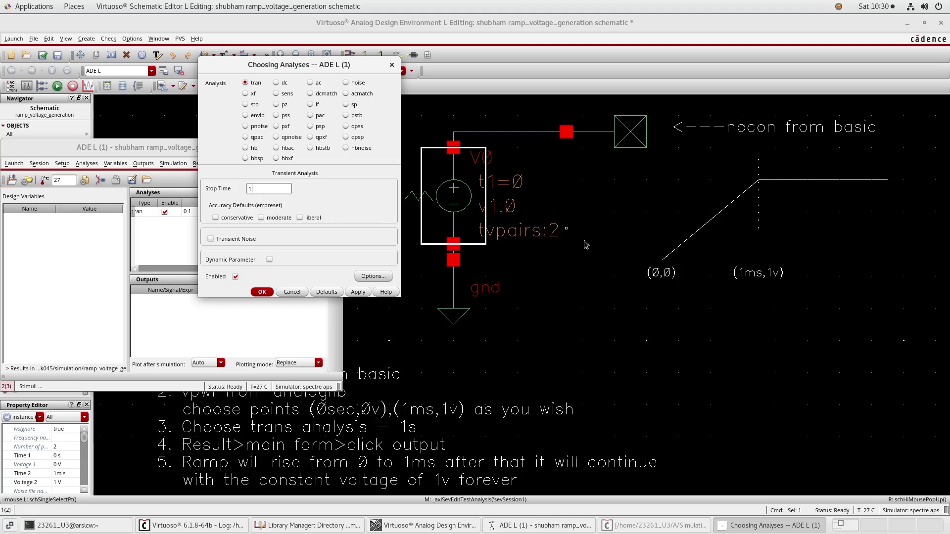
left_click(262, 292)
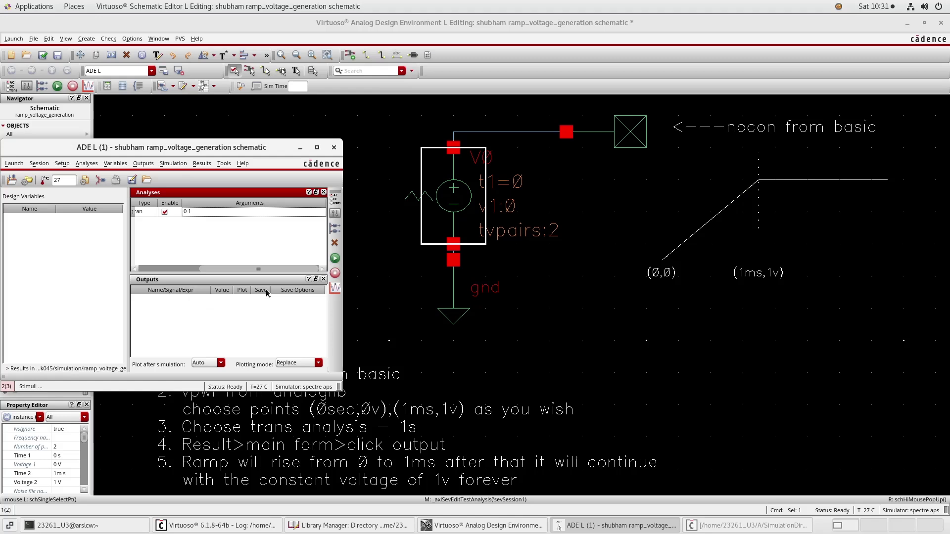
left_click(335, 259)
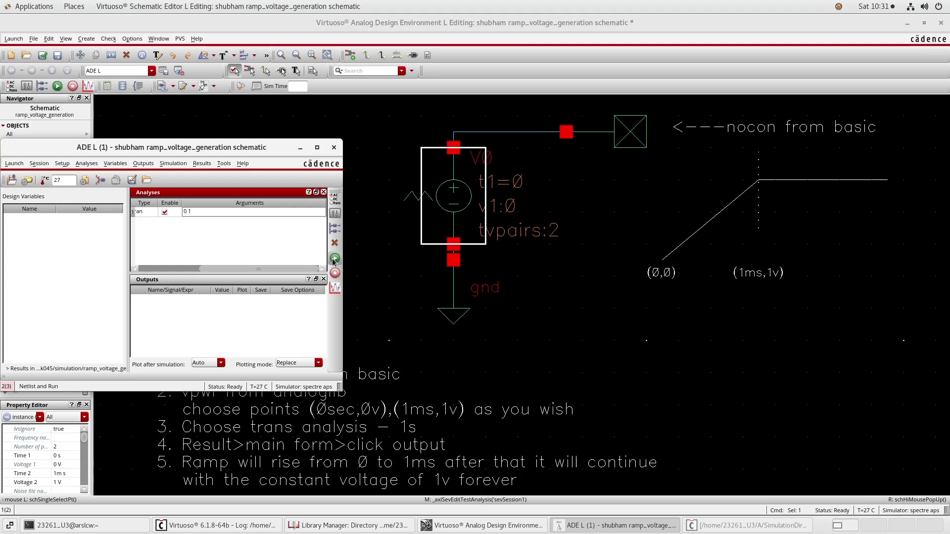
left_click(335, 259)
Direct-plot the transient voltage on the net1 wire.
left_click(203, 164)
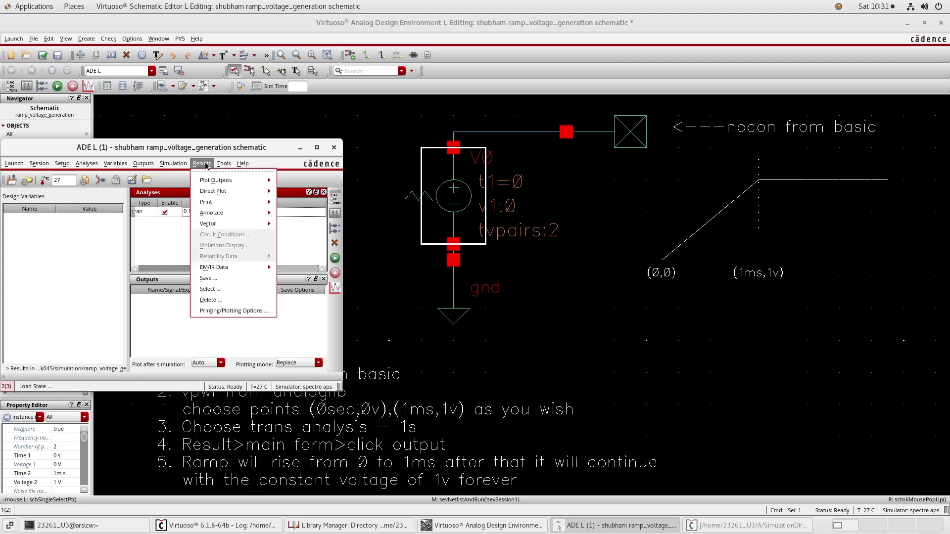
mouse_move(213, 194)
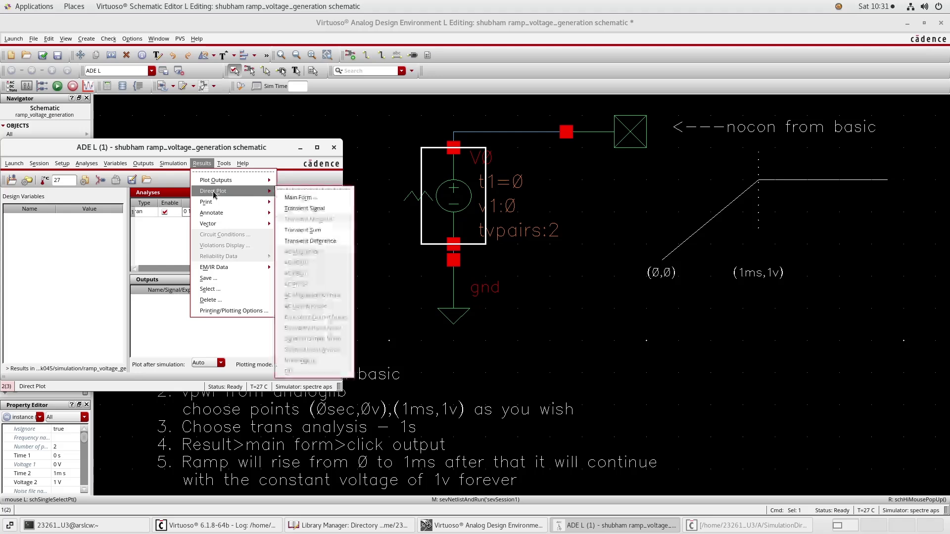
left_click(315, 199)
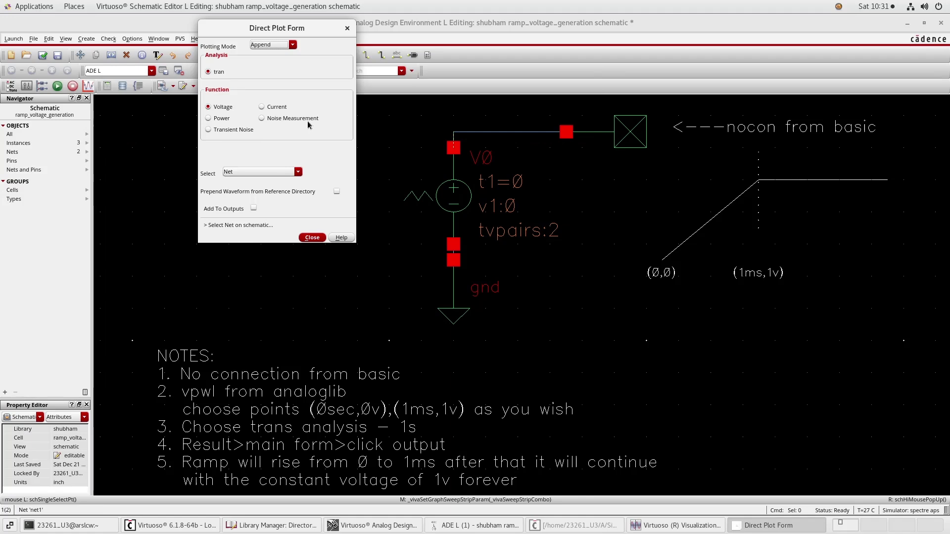
left_click(212, 109)
left_click(477, 138)
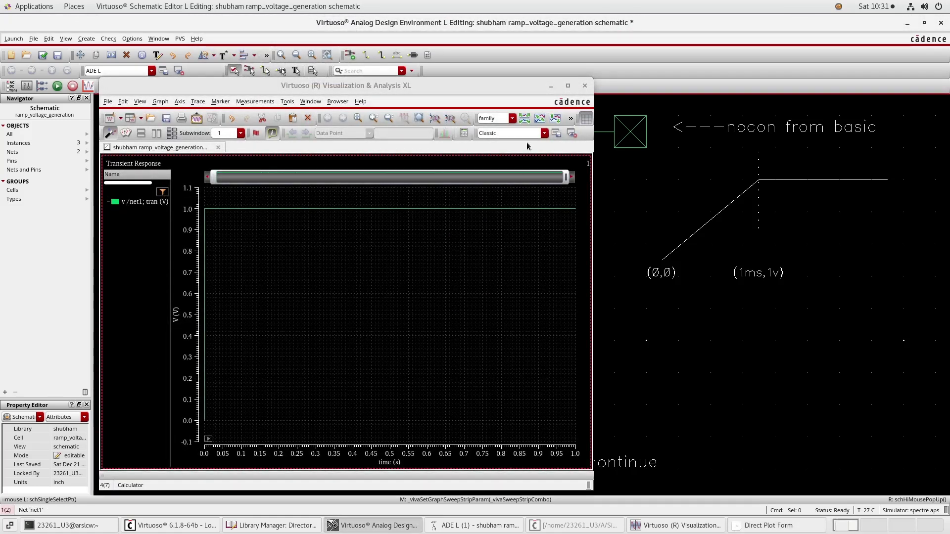
Maximize the waveform window to view the steady 1 V trace, then minimize it.
left_click(567, 87)
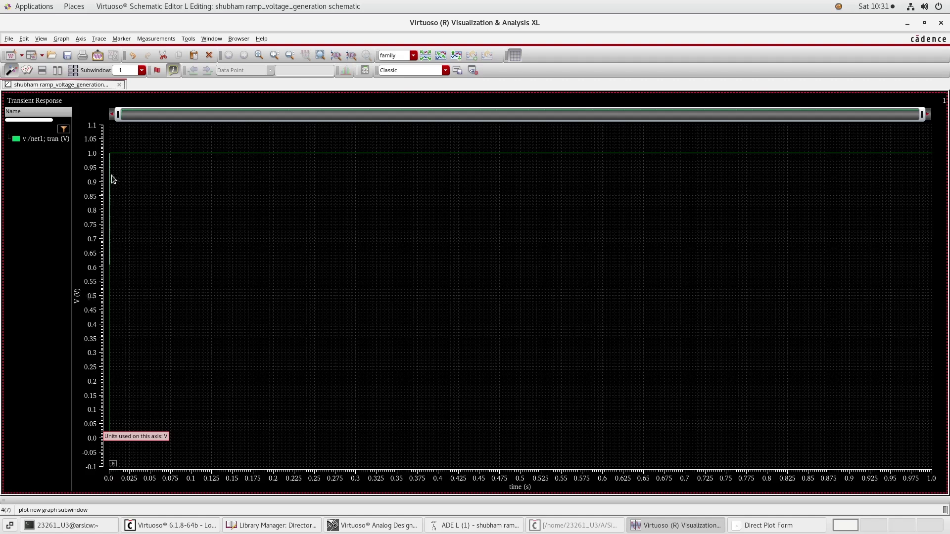
mouse_move(112, 156)
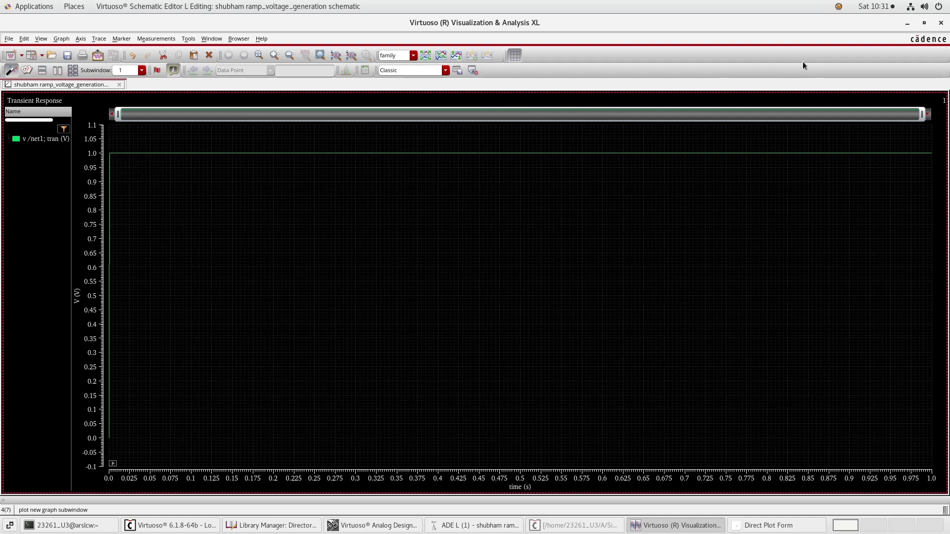
left_click(908, 23)
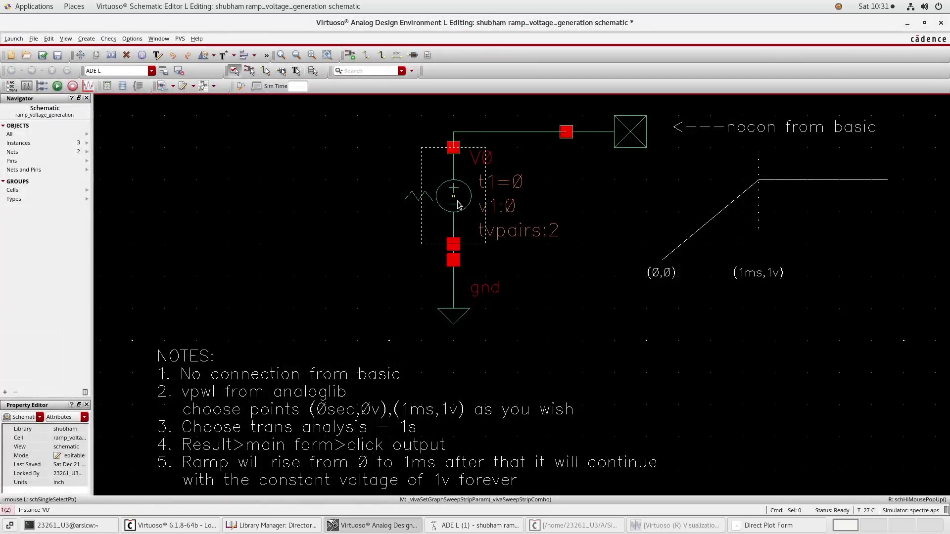
Open V0's properties and set the number of PWL point pairs to 3.
left_click(593, 202)
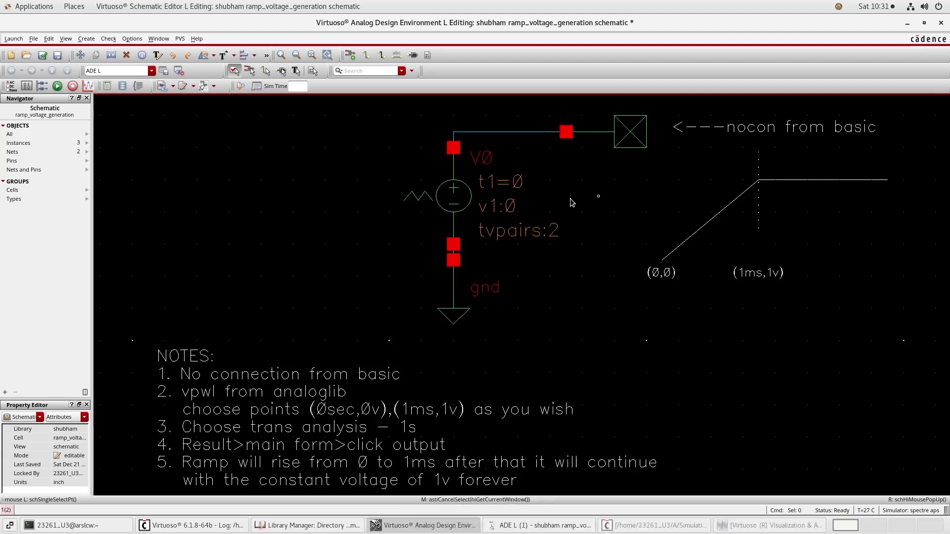
left_click(464, 197)
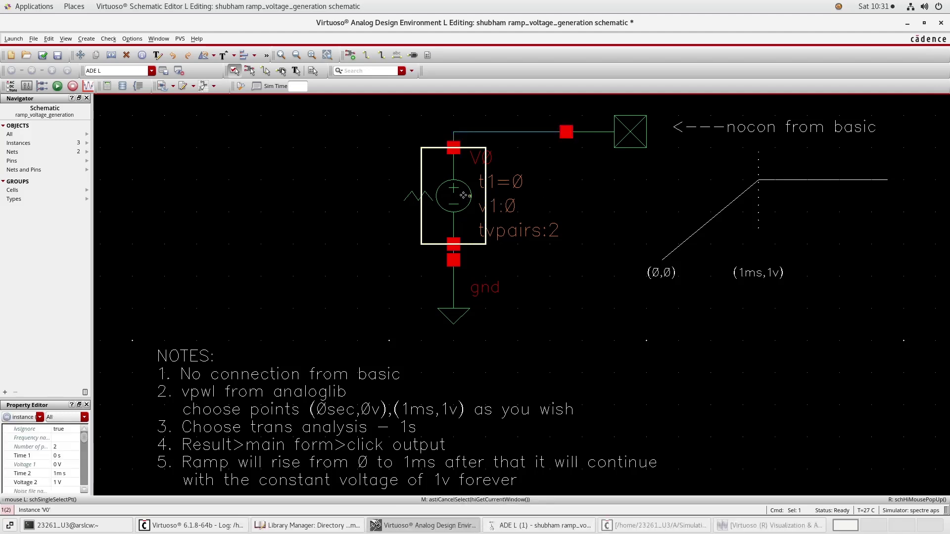
key("q")
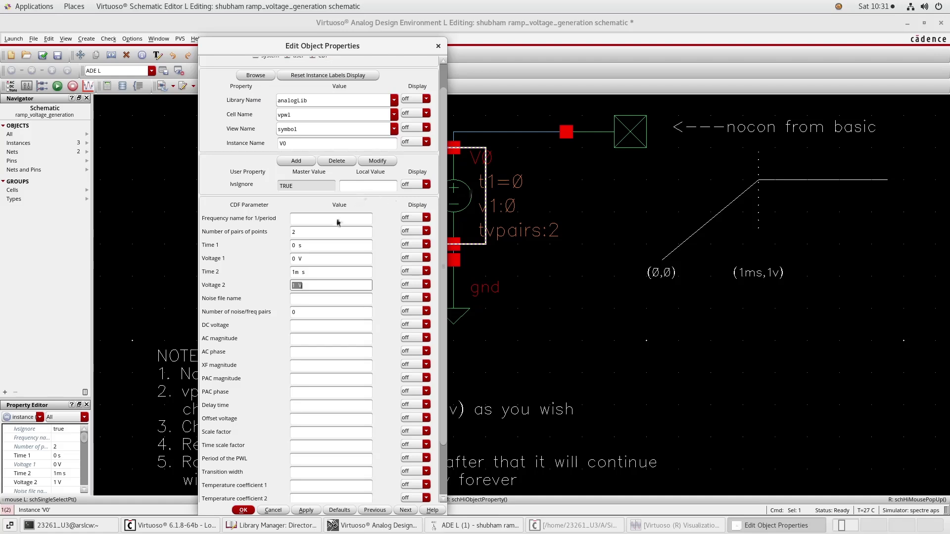
left_click(300, 235)
type("3")
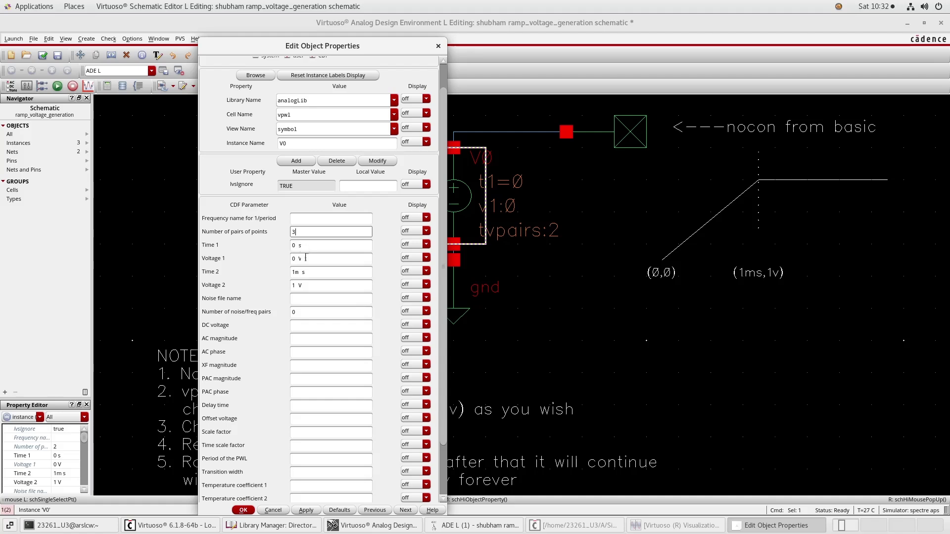
left_click(664, 275)
left_click(314, 274)
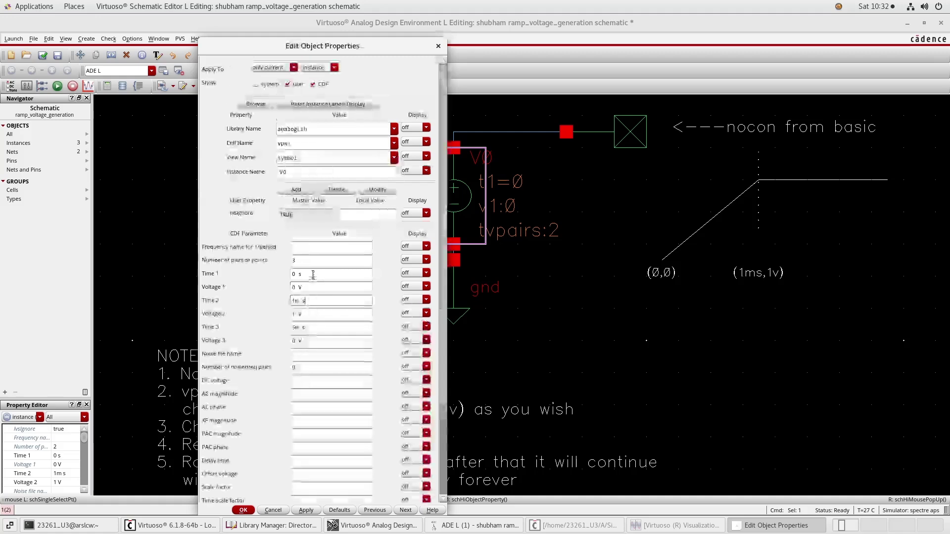
Set Time 3 to 7m with Voltage 3 at 0 V and apply to V0.
left_click(310, 328)
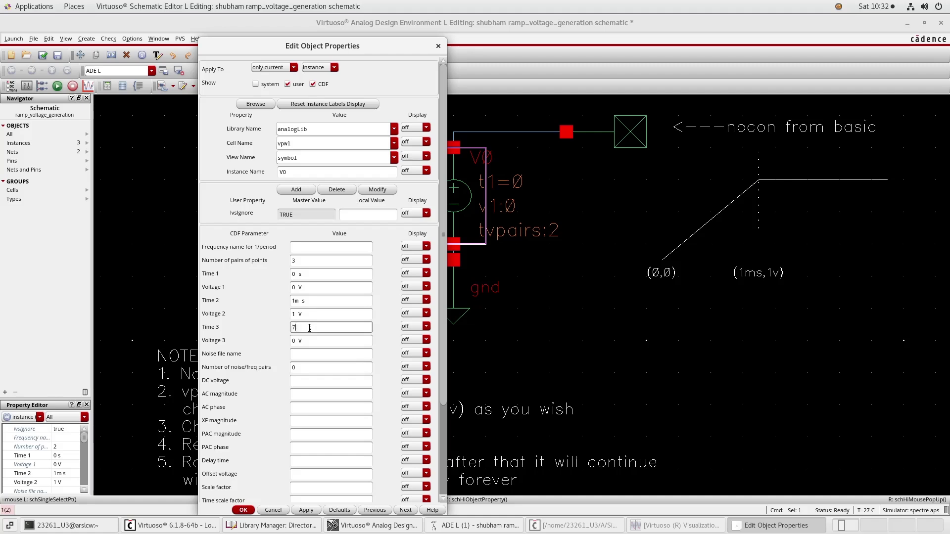
type("7m")
left_click(318, 344)
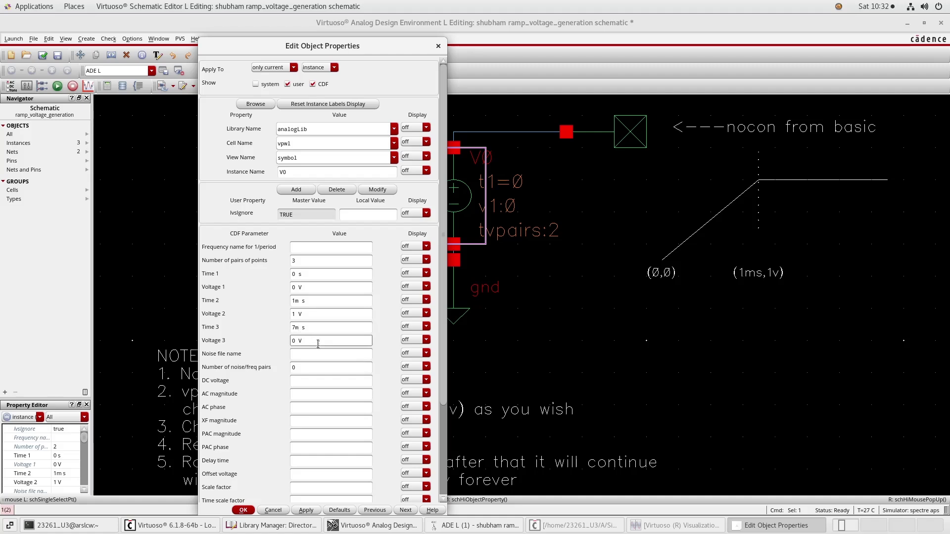
left_click(244, 510)
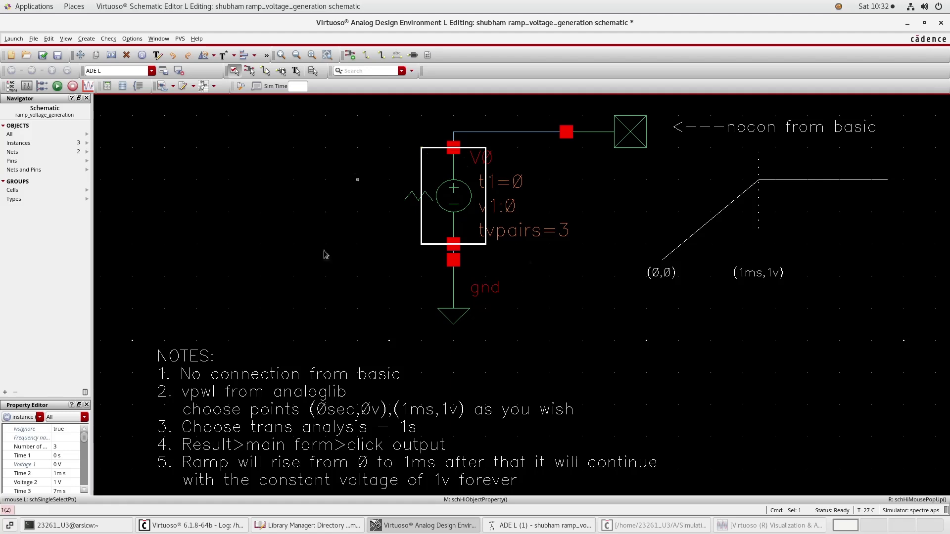
Check and save the schematic, netlist and run again in ADE L, then minimize the waveform window.
left_click(43, 60)
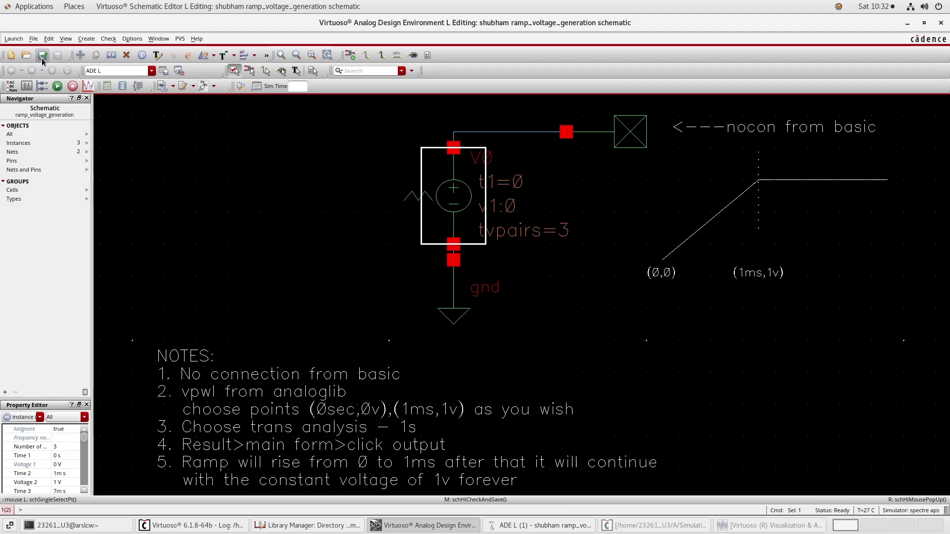
left_click(571, 530)
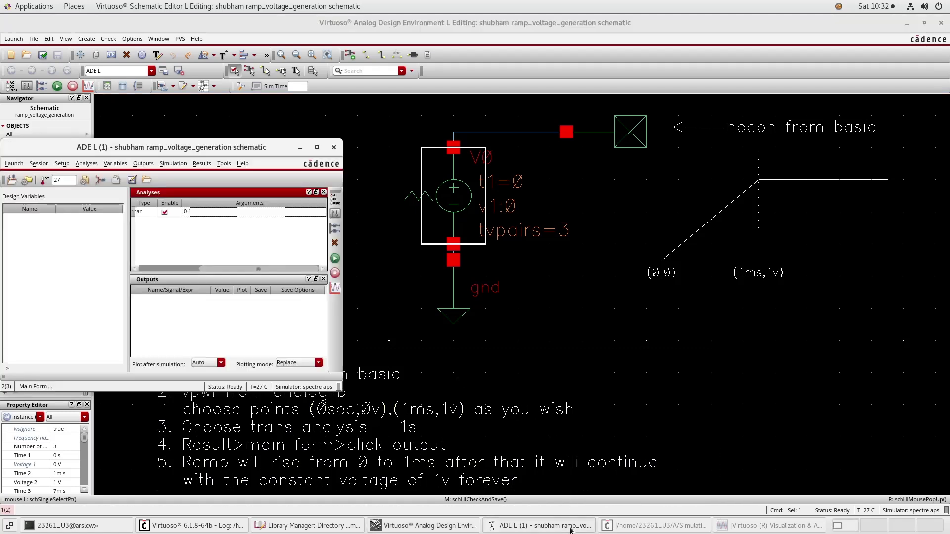
left_click(335, 262)
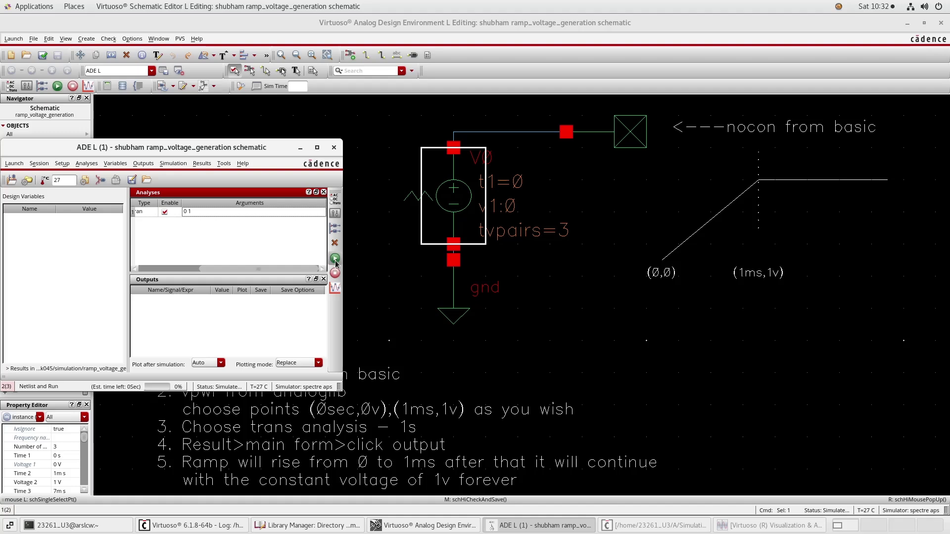
left_click(791, 528)
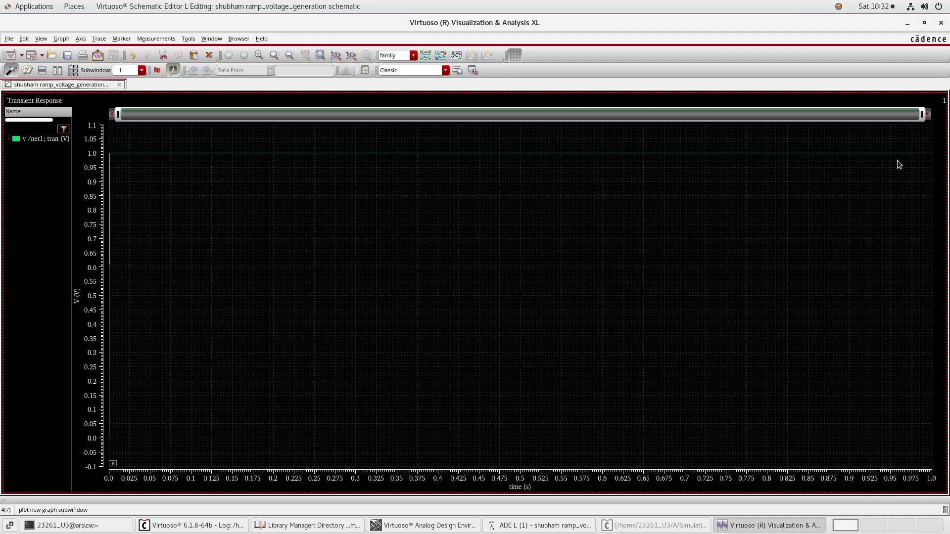
left_click(908, 24)
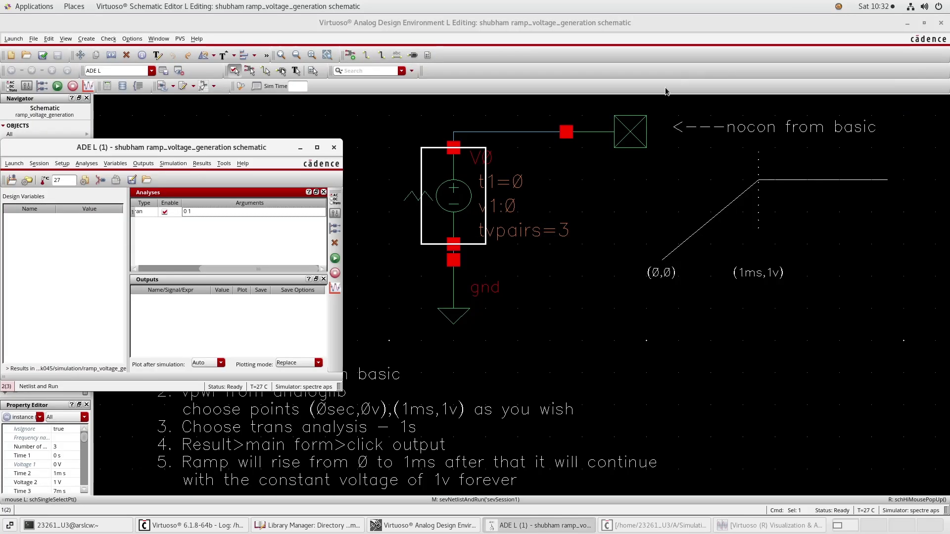
Direct-plot net1's new voltage and view it overlaid on the earlier trace.
left_click(201, 164)
mouse_move(231, 192)
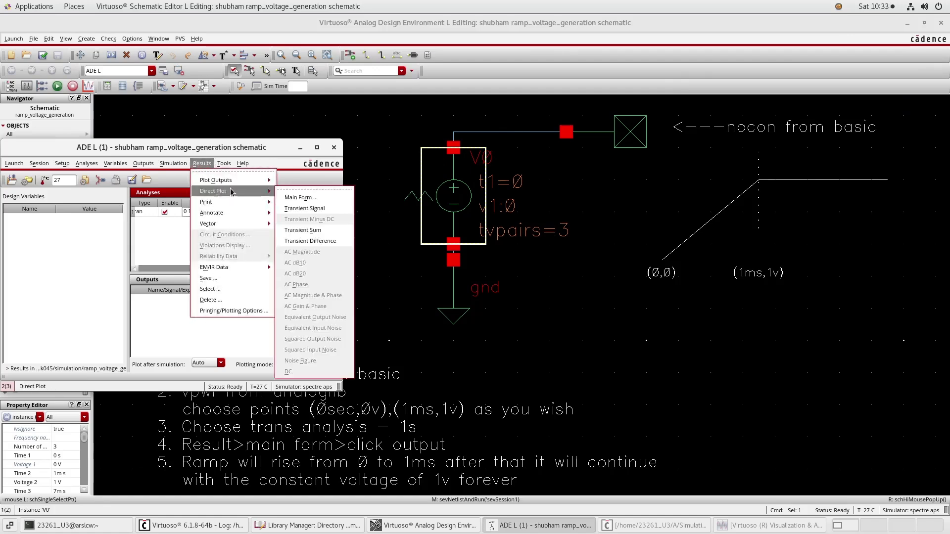
left_click(303, 198)
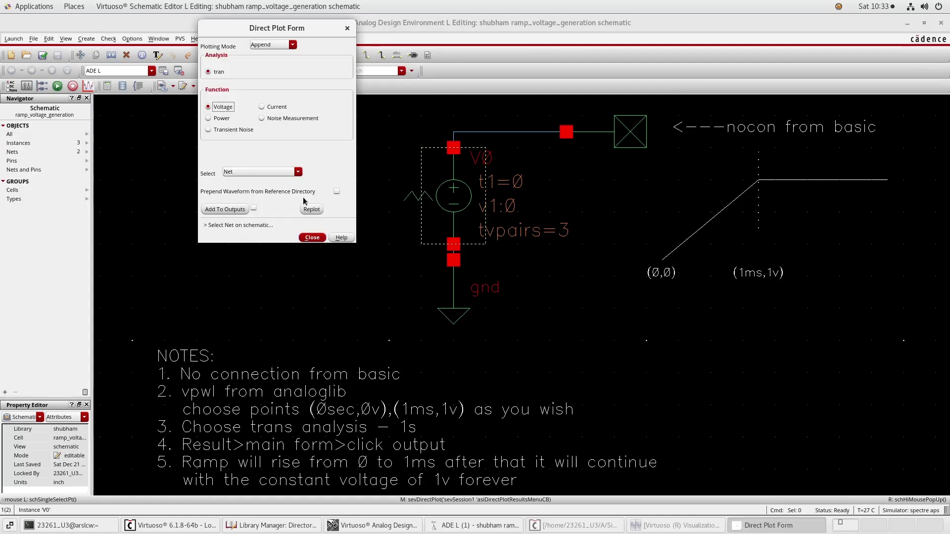
left_click(507, 133)
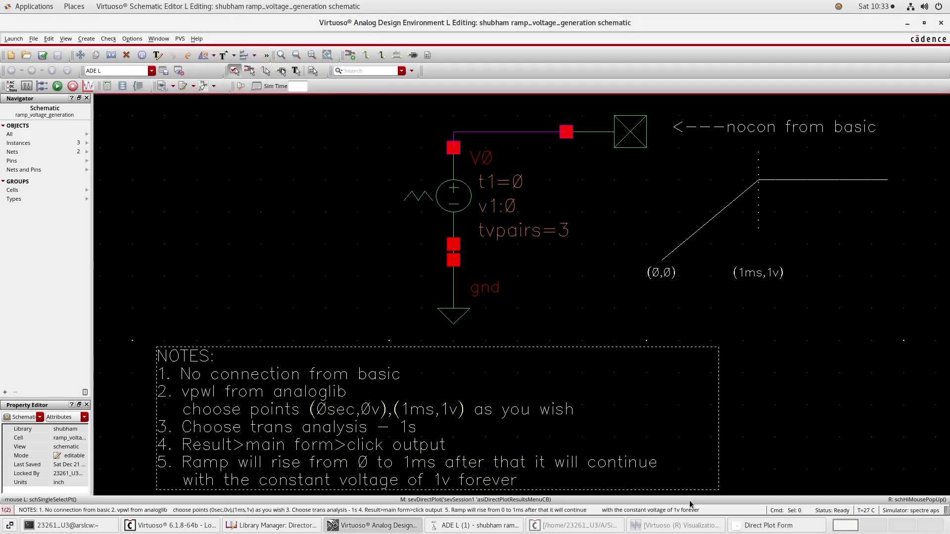
left_click(688, 526)
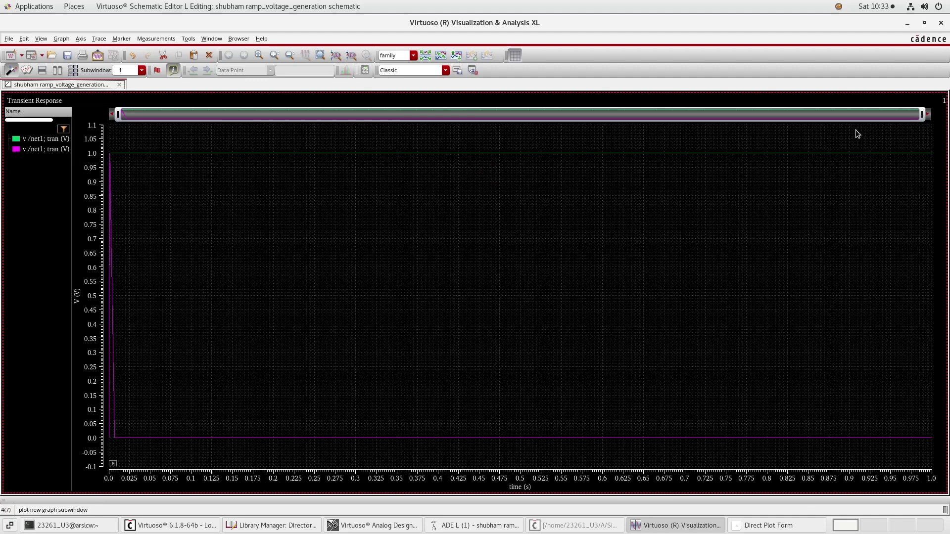
left_click_drag(923, 115, 114, 195)
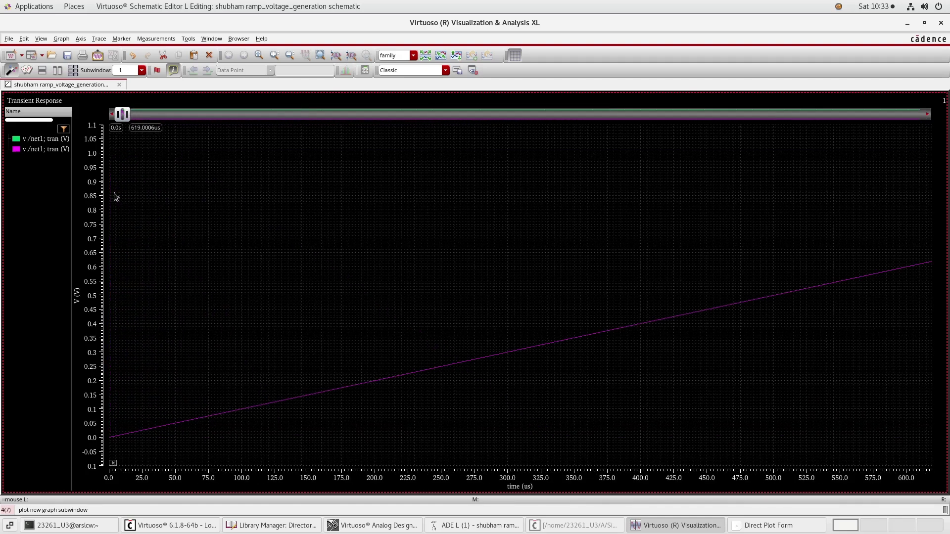
left_click_drag(127, 120, 145, 172)
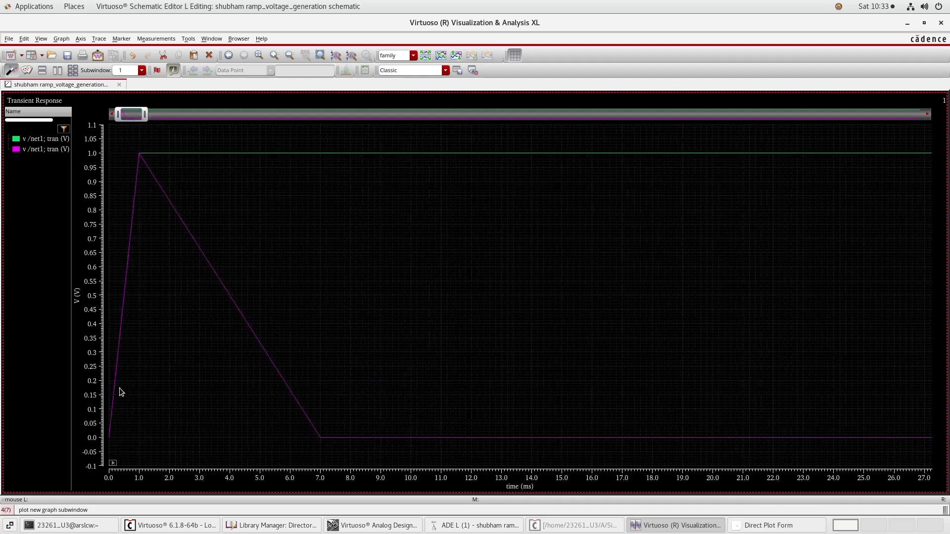
mouse_move(110, 435)
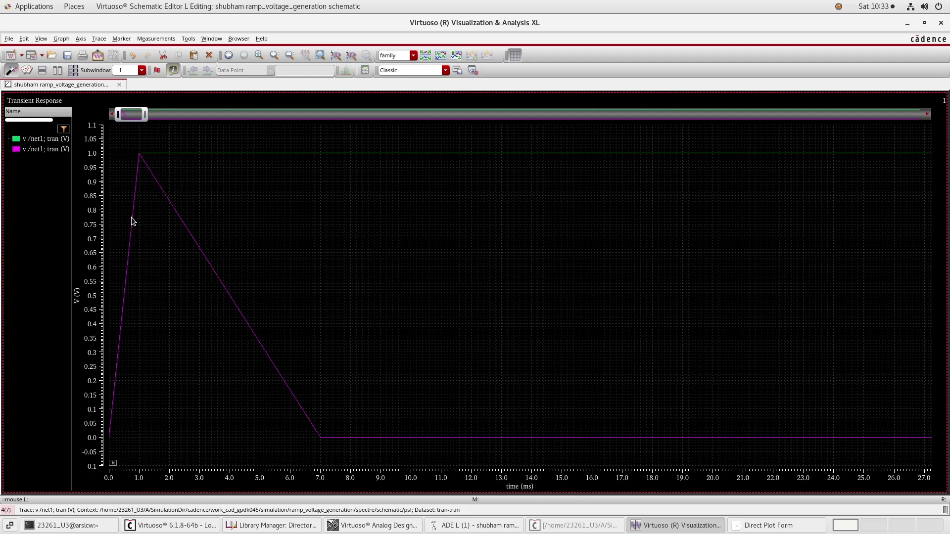
Close the waveform window, try Edit Text and the right-click menu, then cancel with Esc.
mouse_move(338, 442)
left_click(941, 23)
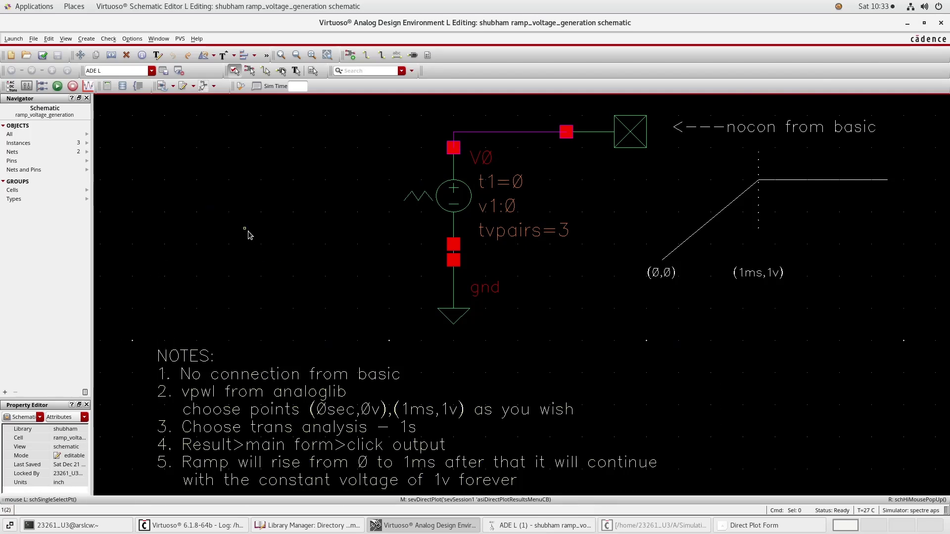
key("shift+e")
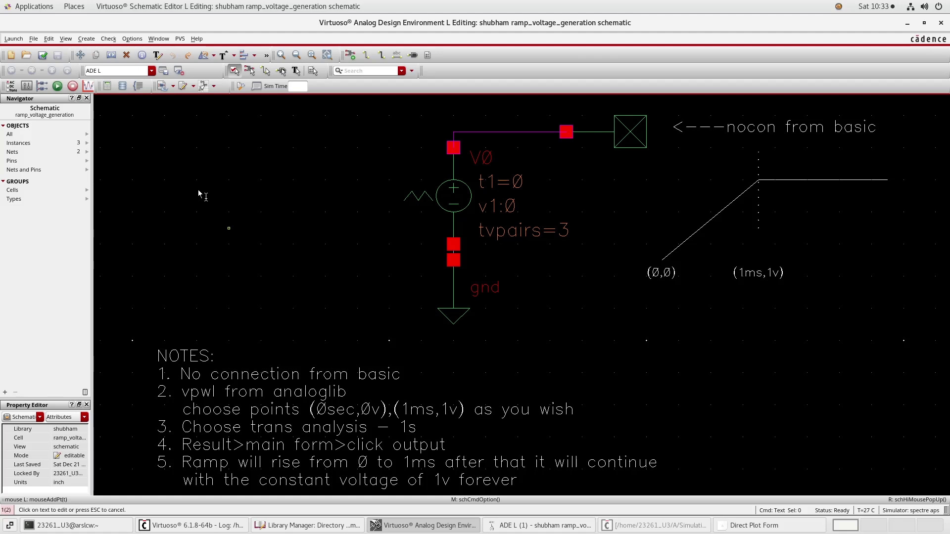
key("Escape")
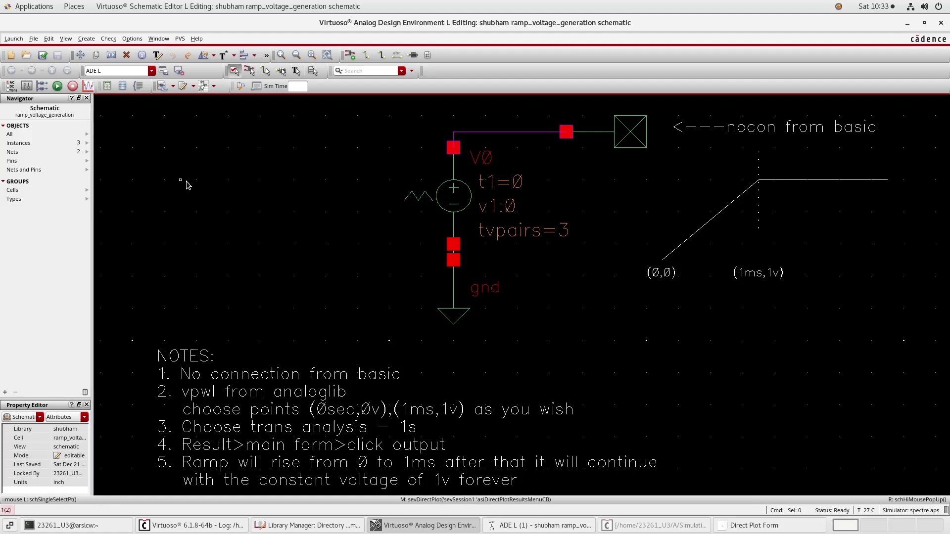
left_click(48, 38)
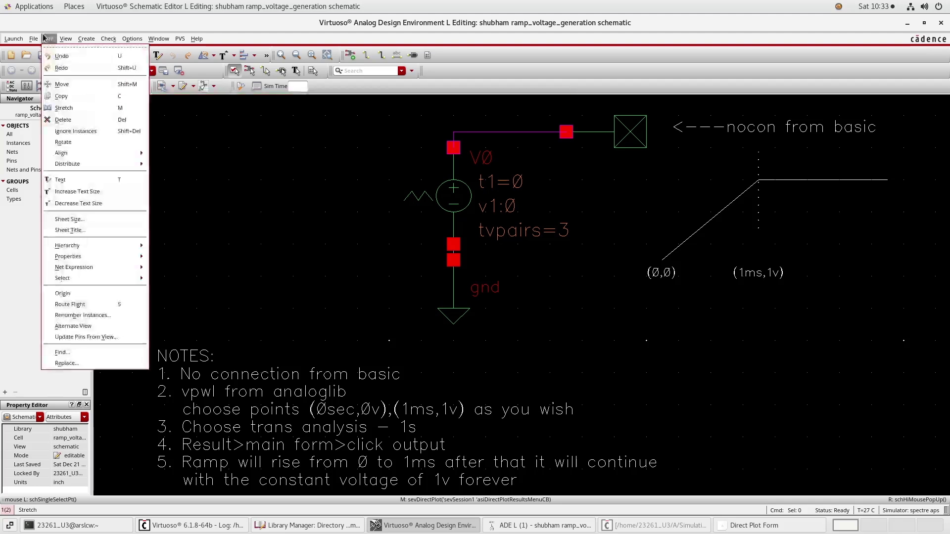
left_click(85, 179)
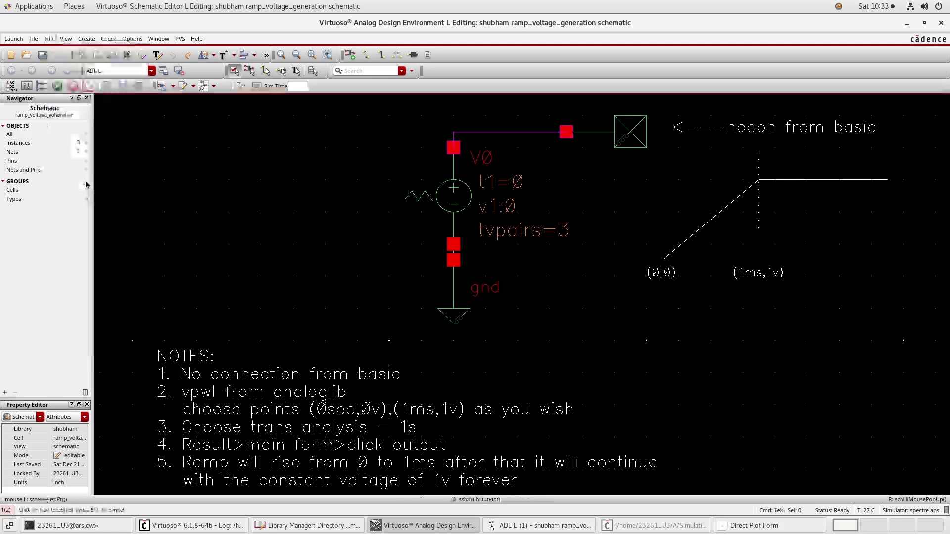
right_click(169, 175)
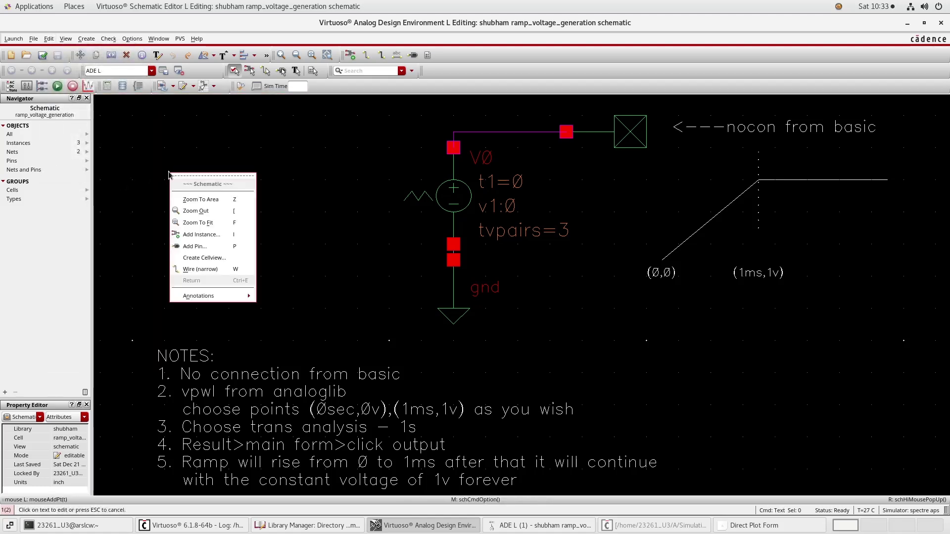
left_click(148, 144)
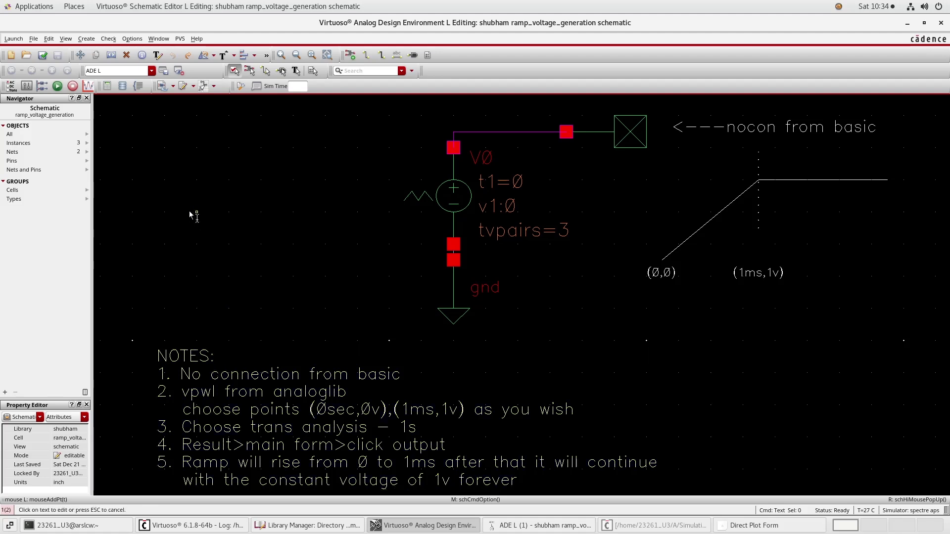
key("Escape")
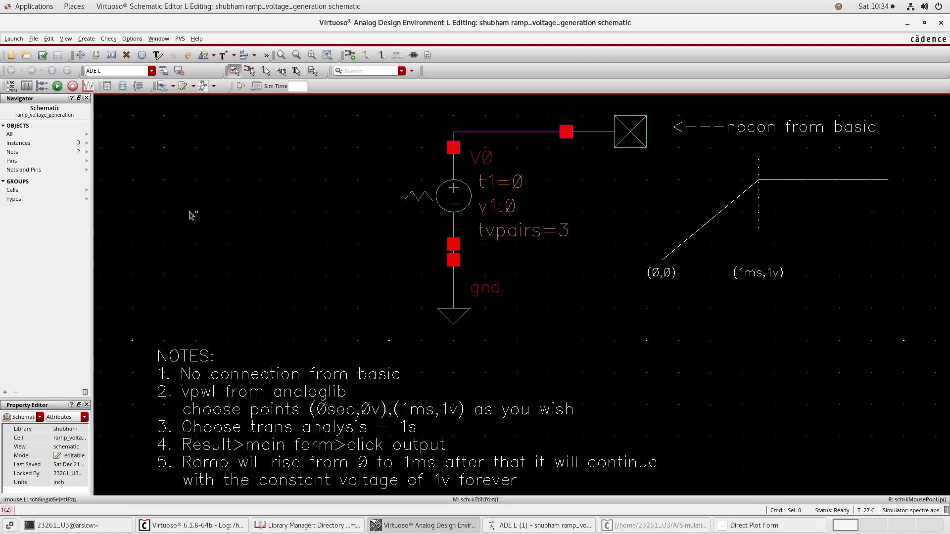
Open the Create Note Text form and close it without adding a note.
left_click(53, 39)
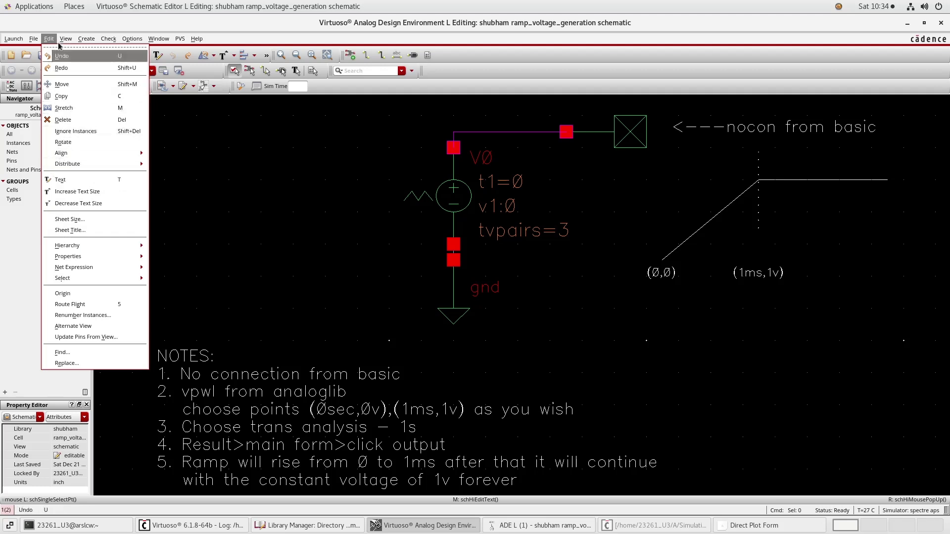
mouse_move(66, 40)
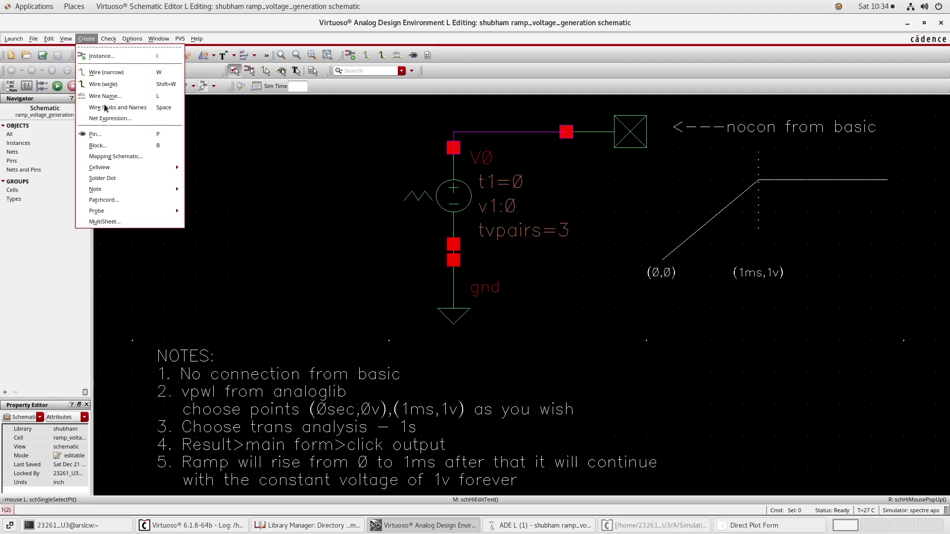
mouse_move(116, 170)
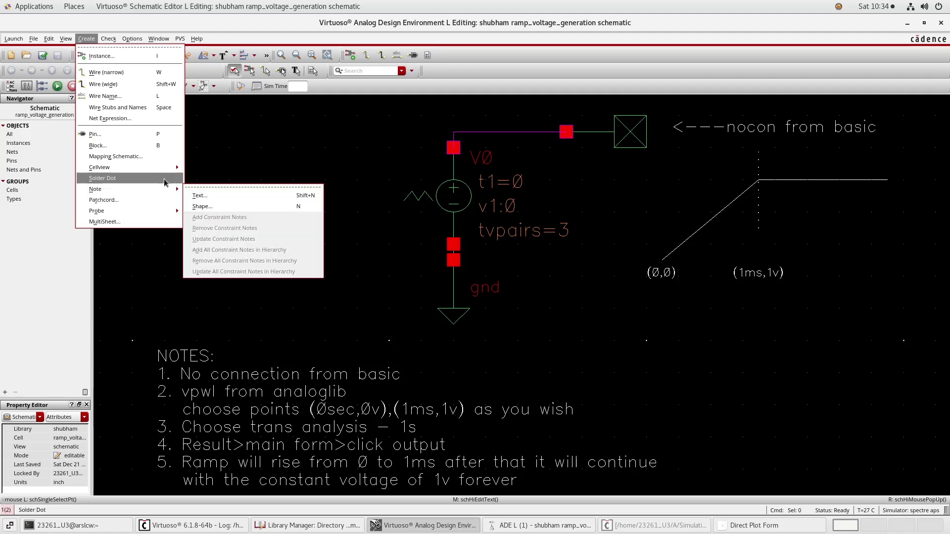
mouse_move(175, 191)
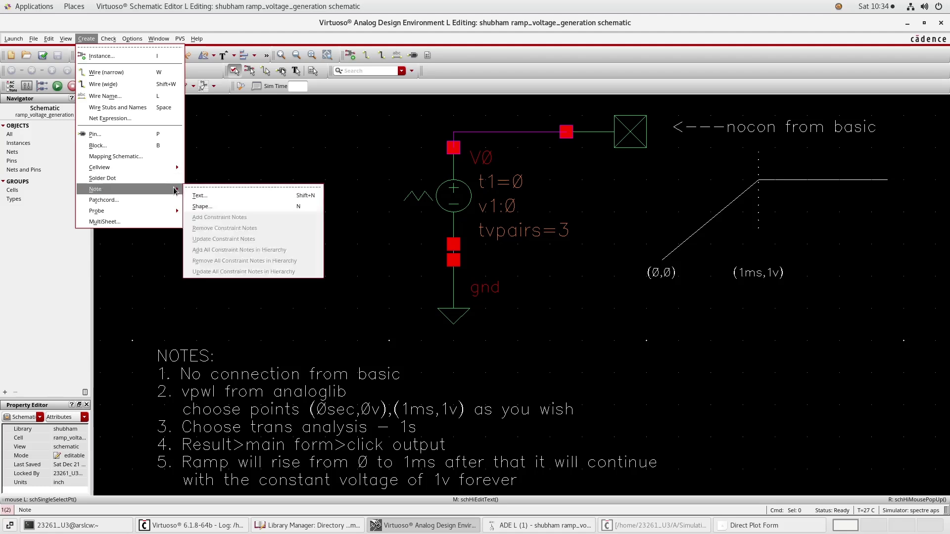
left_click(196, 197)
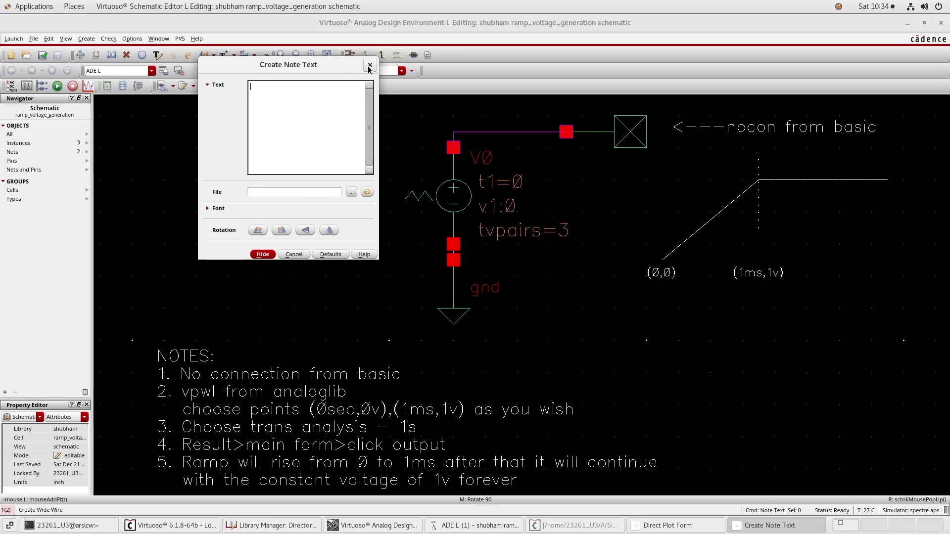
left_click(370, 66)
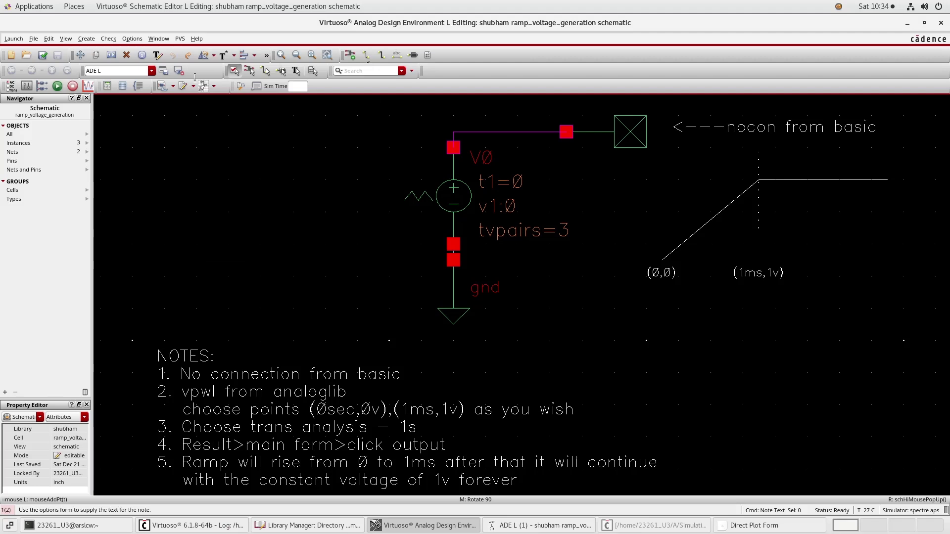
Open Create Note Shape with the line shape selected.
left_click(88, 39)
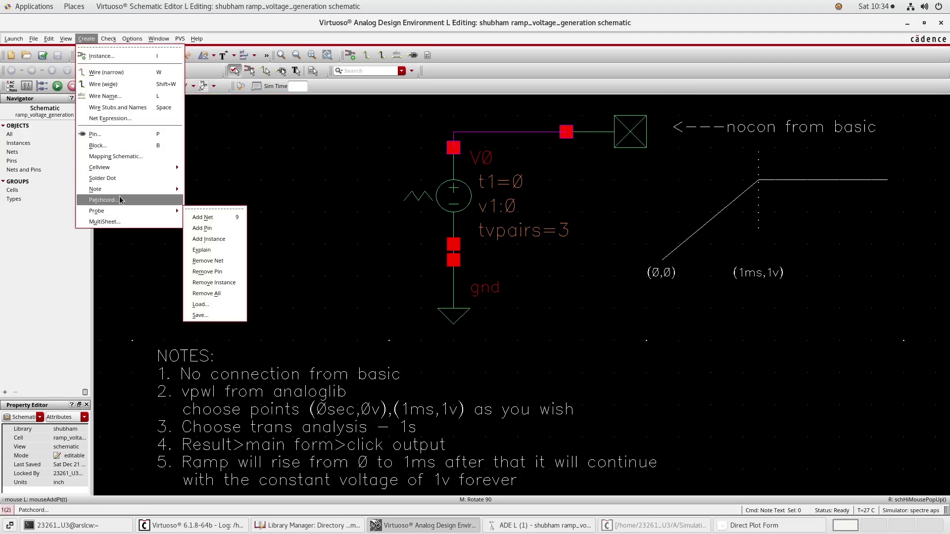
mouse_move(119, 189)
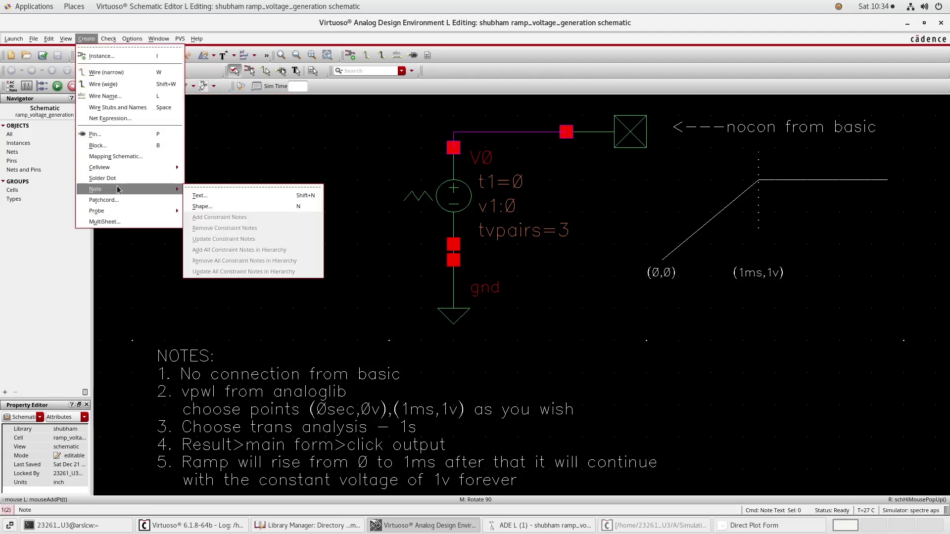
left_click(202, 207)
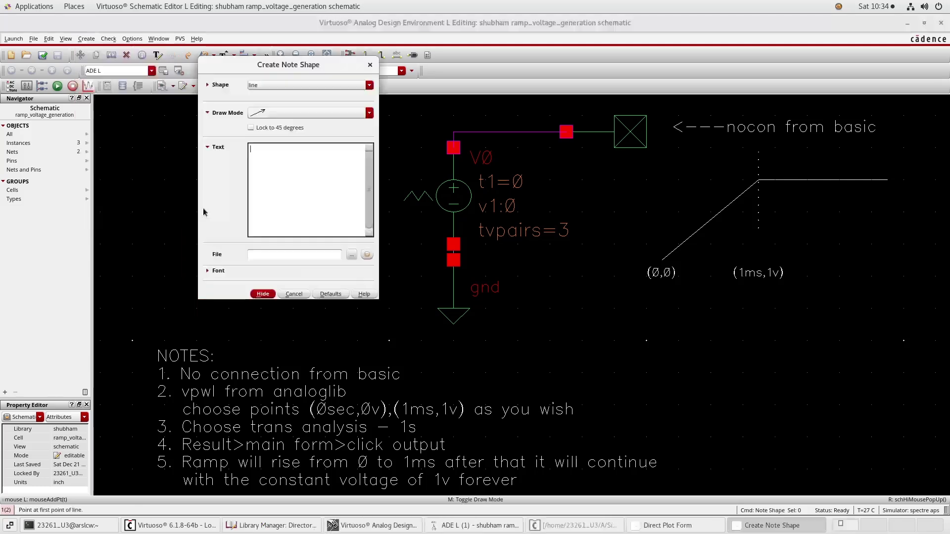
Draw a rising diagonal note line in the schematic's upper-left area, discarding the extra line.
left_click(133, 196)
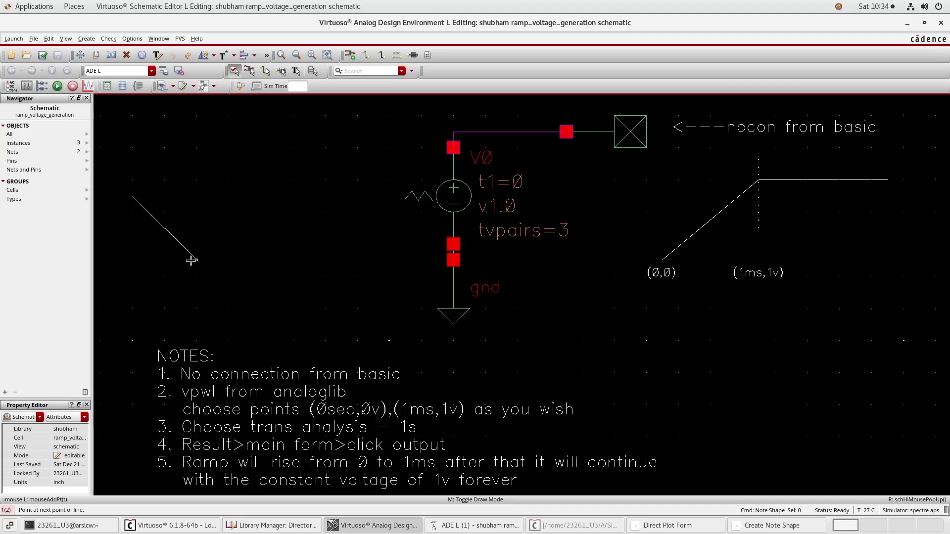
double_click(182, 123)
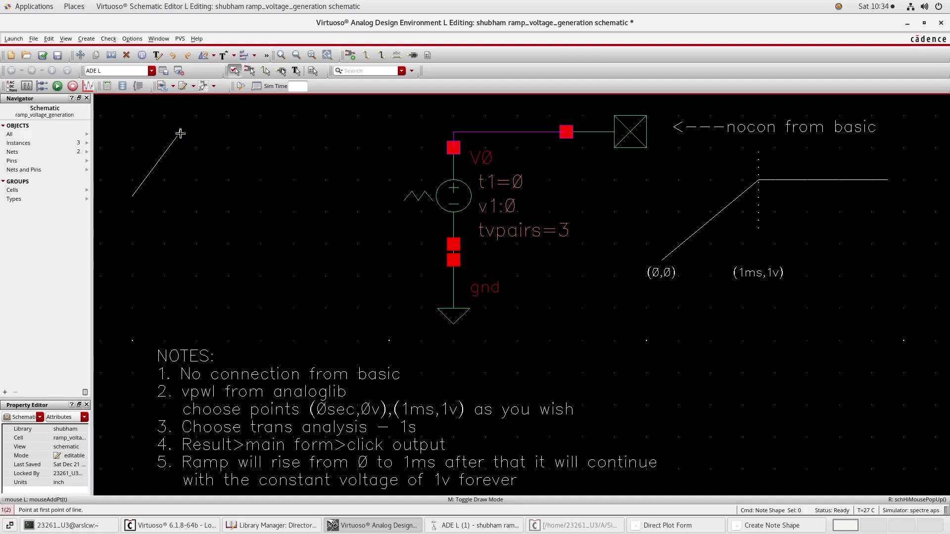
left_click(180, 132)
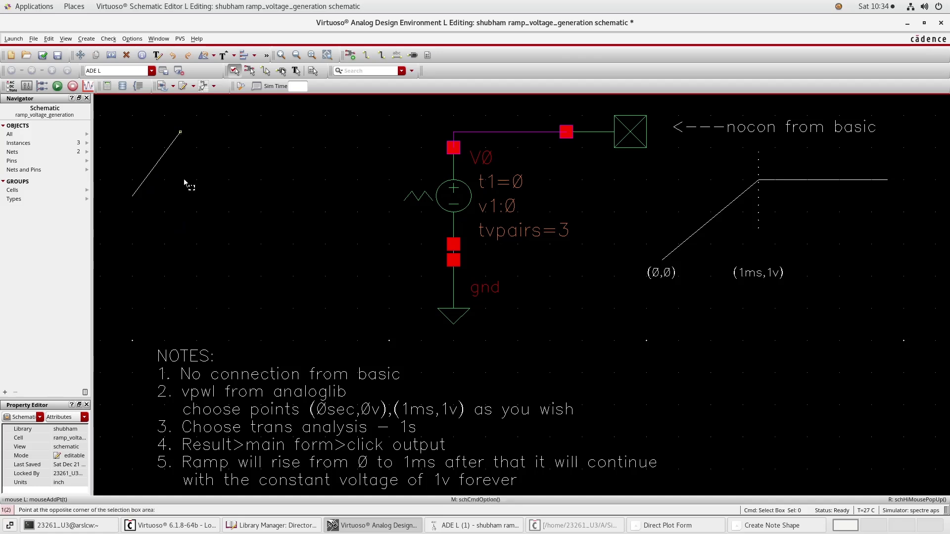
key("Escape")
Sketch a trial note outline of vertical and horizontal segments, then abandon it unfinished.
left_click(187, 243)
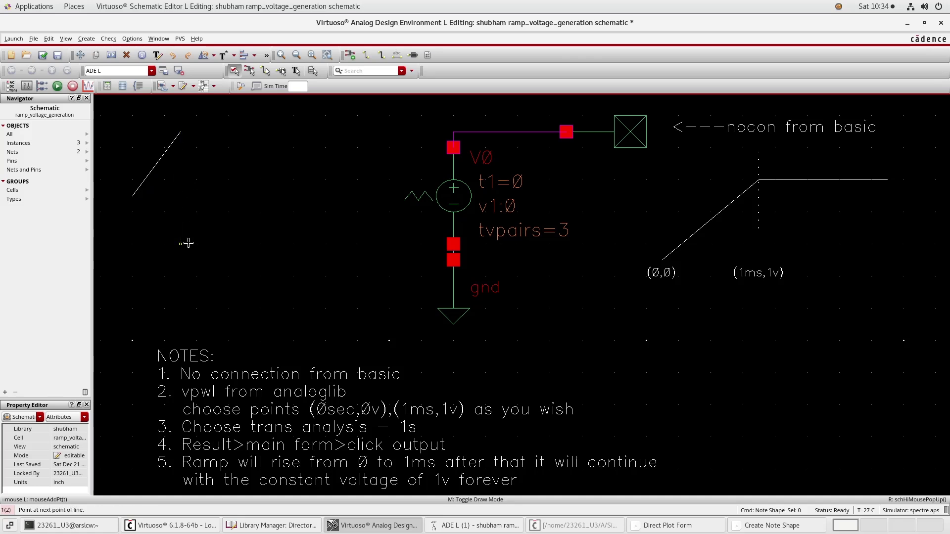
left_click(179, 131)
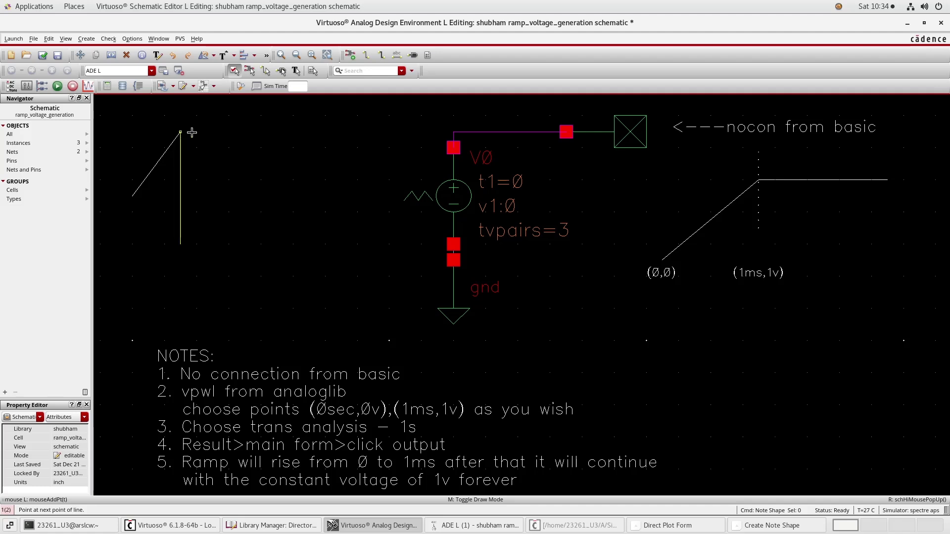
left_click(252, 132)
left_click(238, 179)
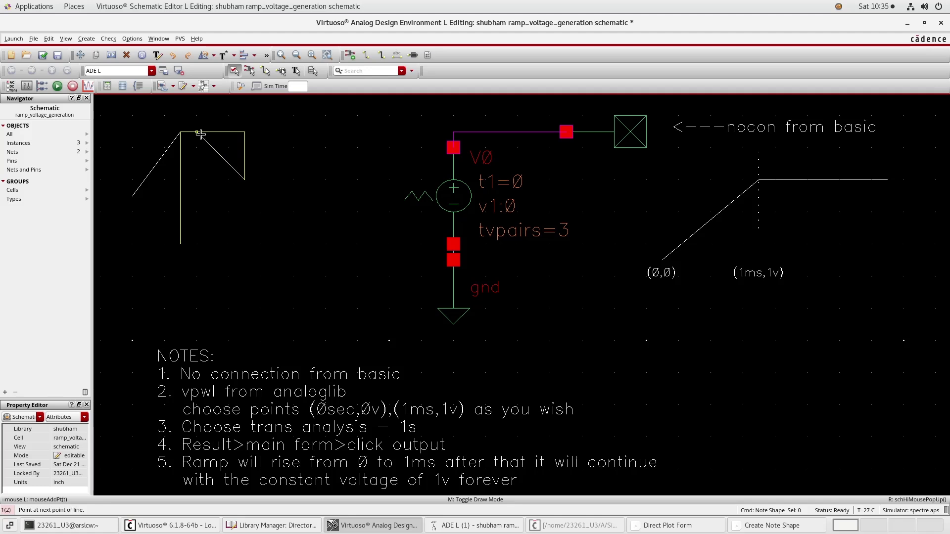
key("Escape")
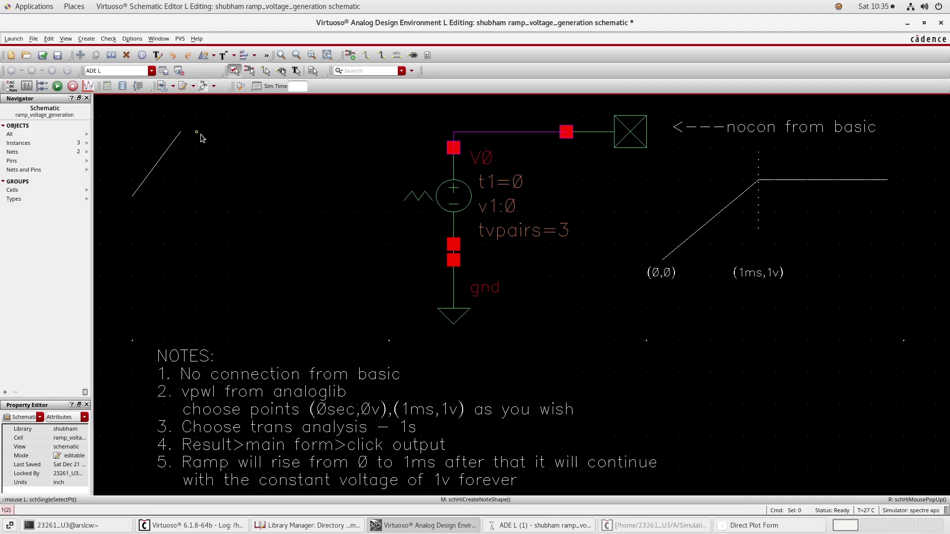
Delete the diagonal note line from the upper-left of the schematic.
left_click(126, 55)
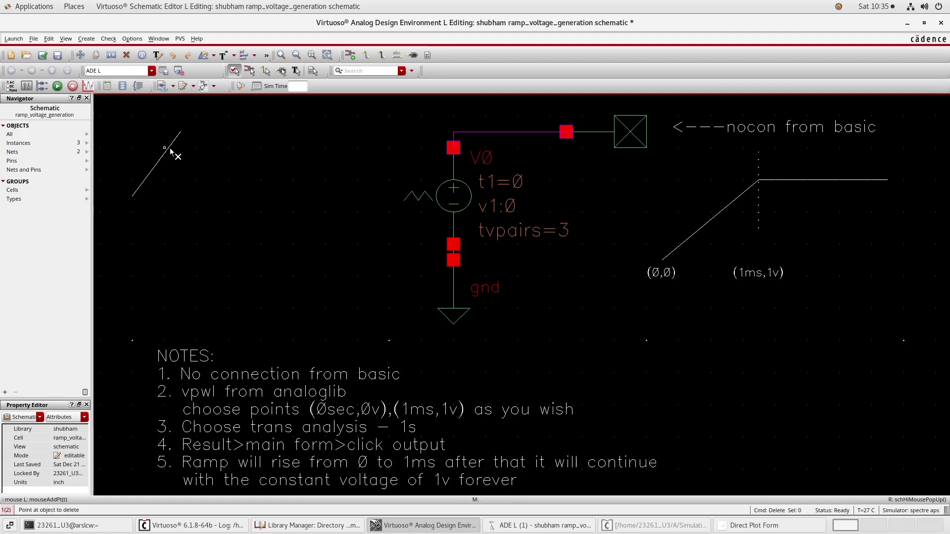
left_click(170, 150)
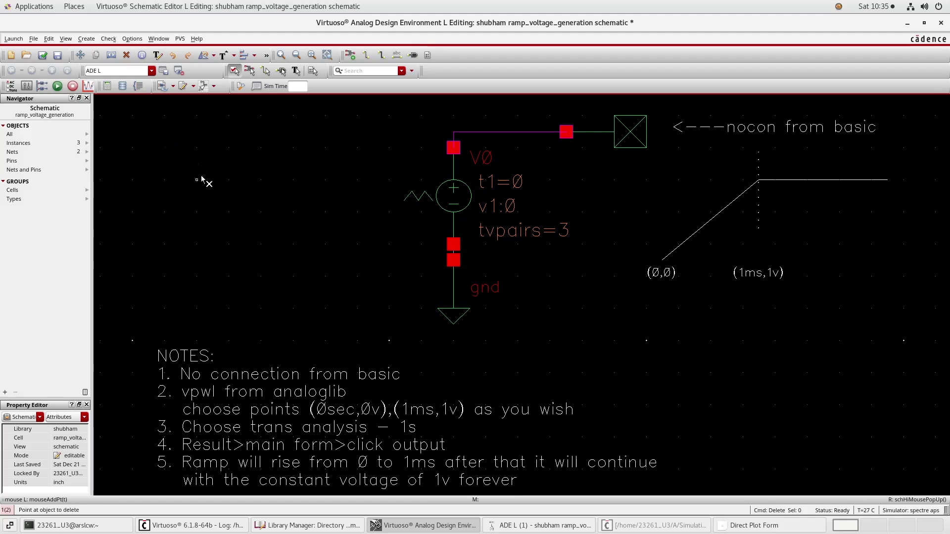